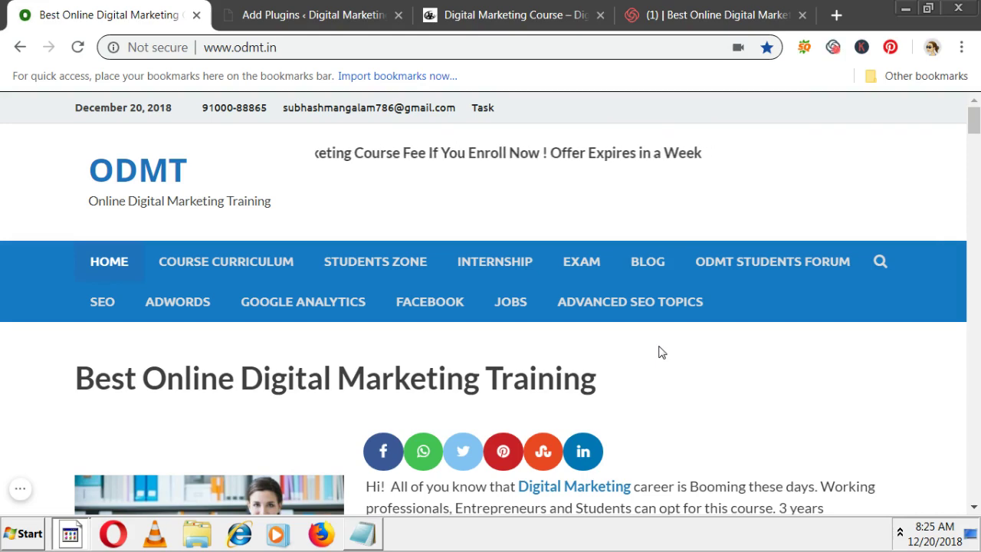
- Open the ambulance.dialpalamuru.com site in a new tab and scroll down its page
click(837, 15)
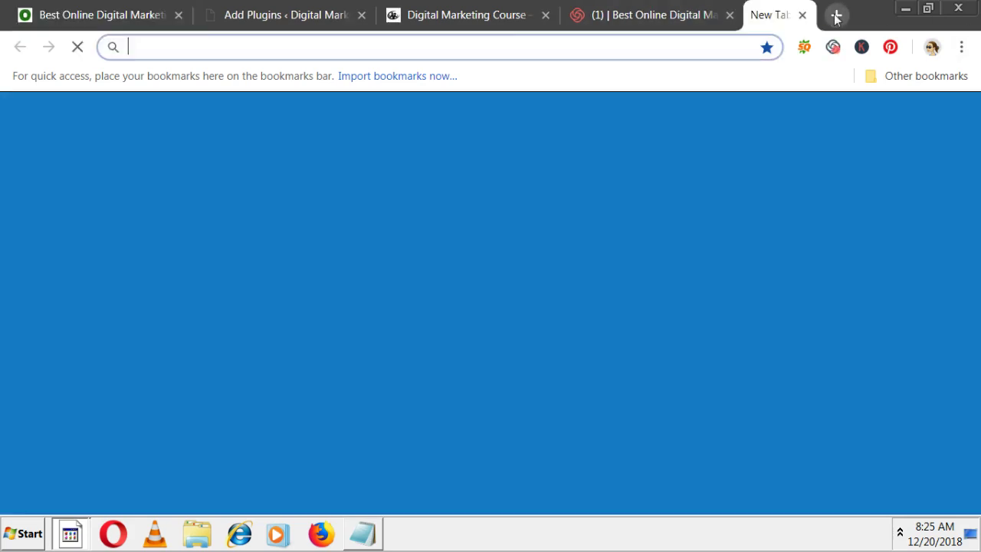
text(ambu)
key(Return)
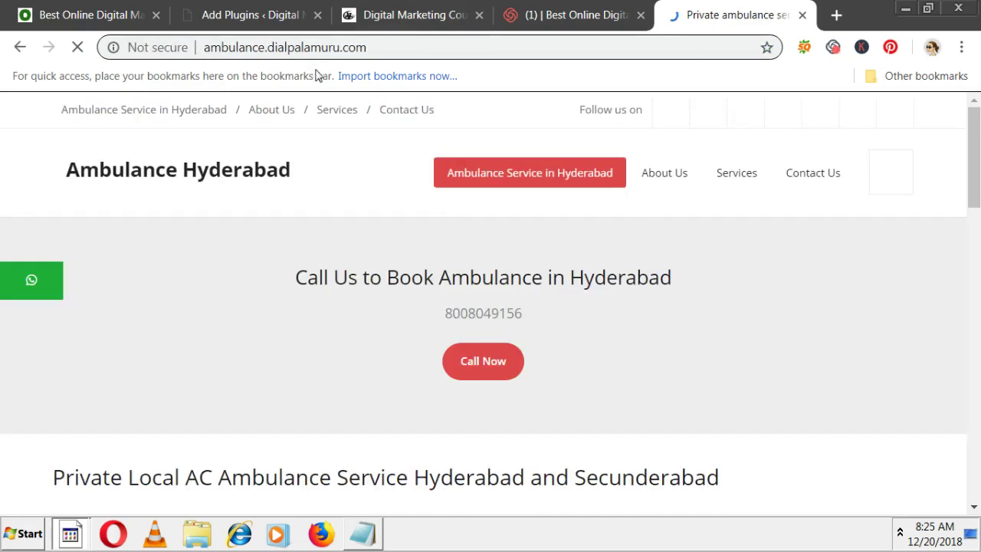
scroll(578, 318, down, 3)
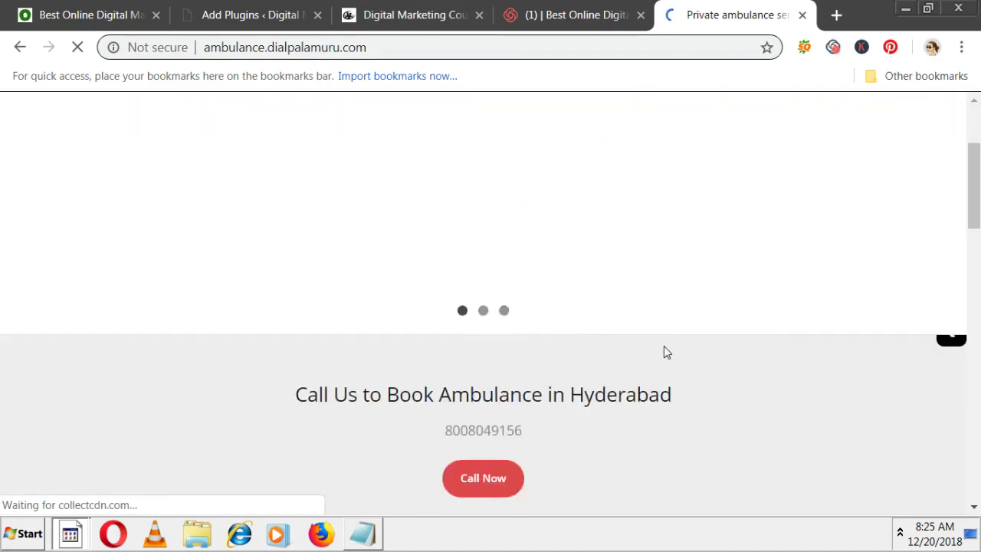
scroll(664, 349, down, 4)
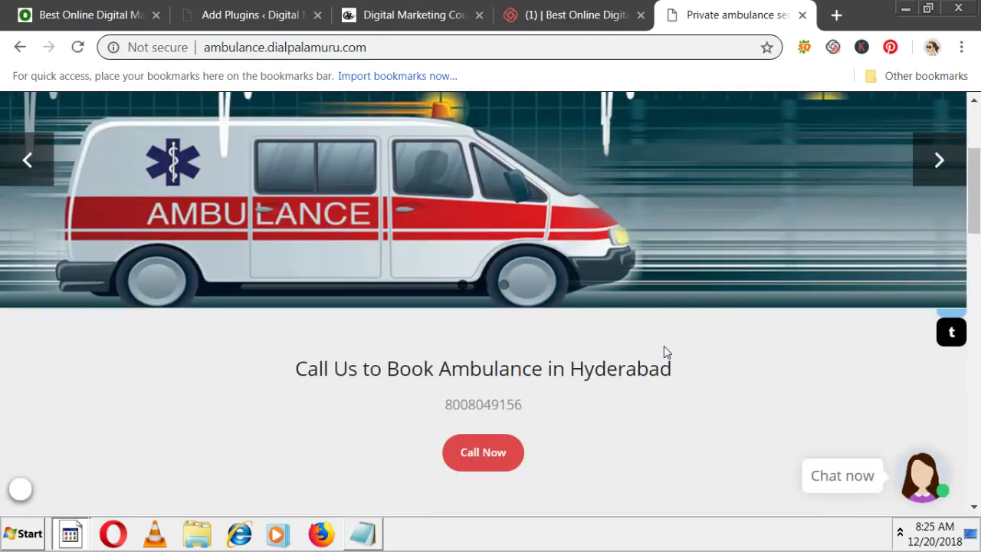
- Send a phone number through the site's chatbot, then return to the Digital Marketing Course tab
click(925, 484)
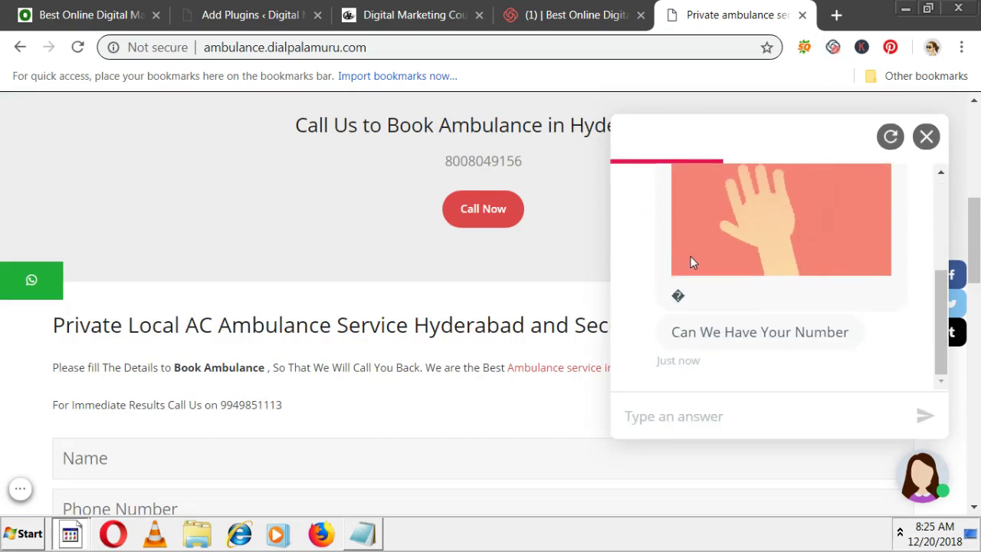
text(9858)
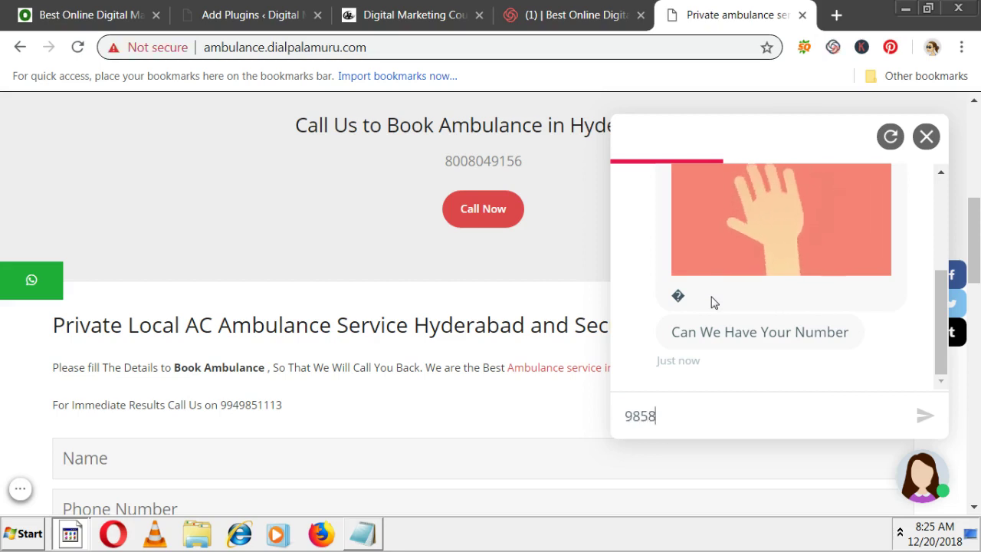
key(Return)
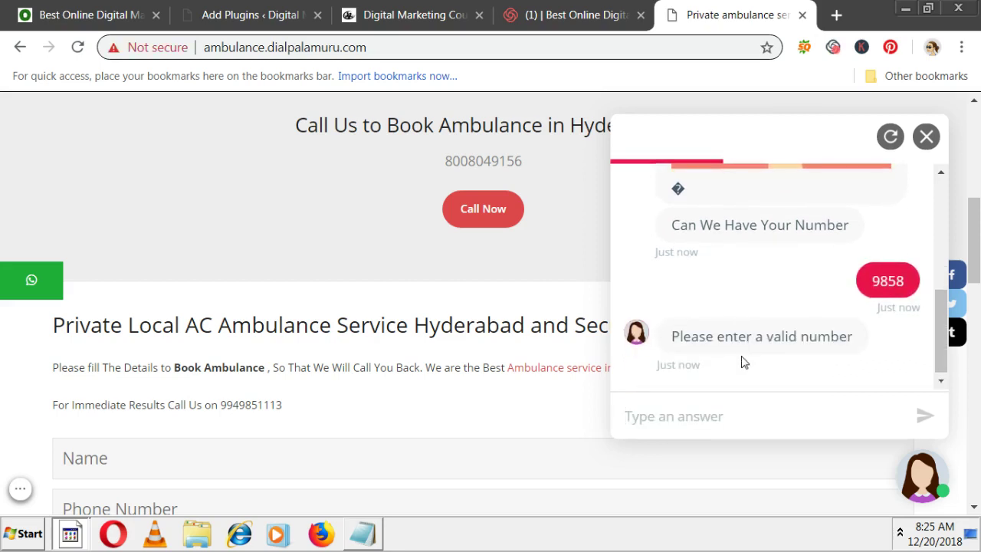
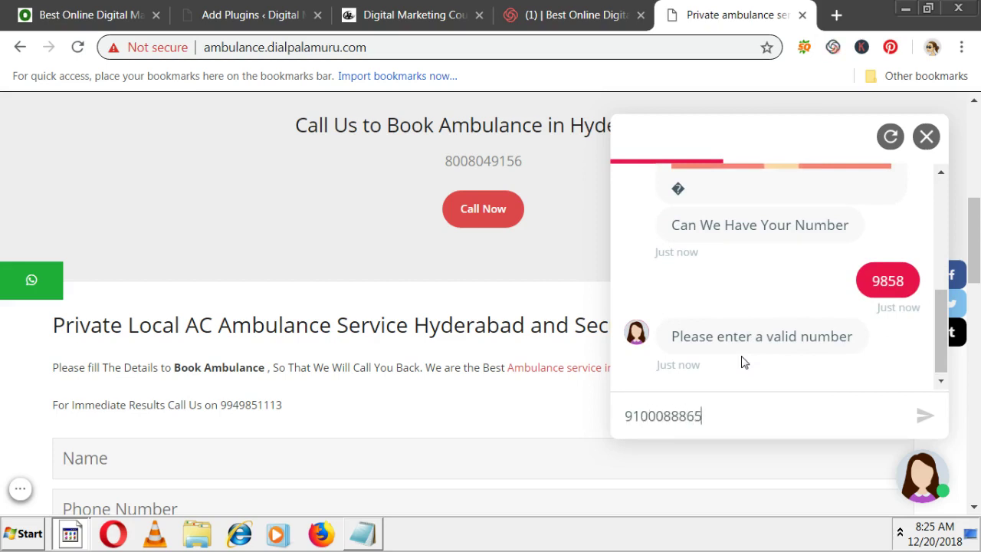
key(Return)
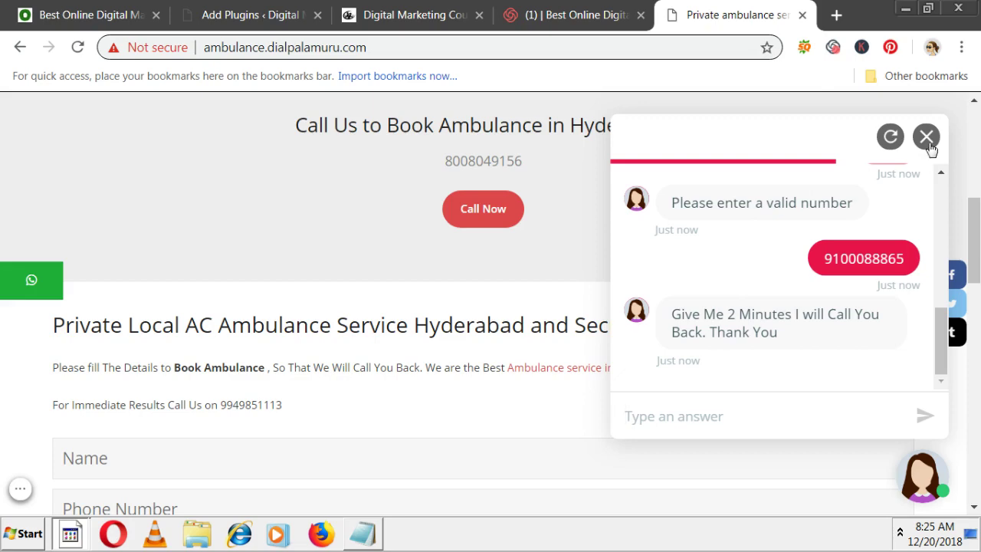
click(400, 11)
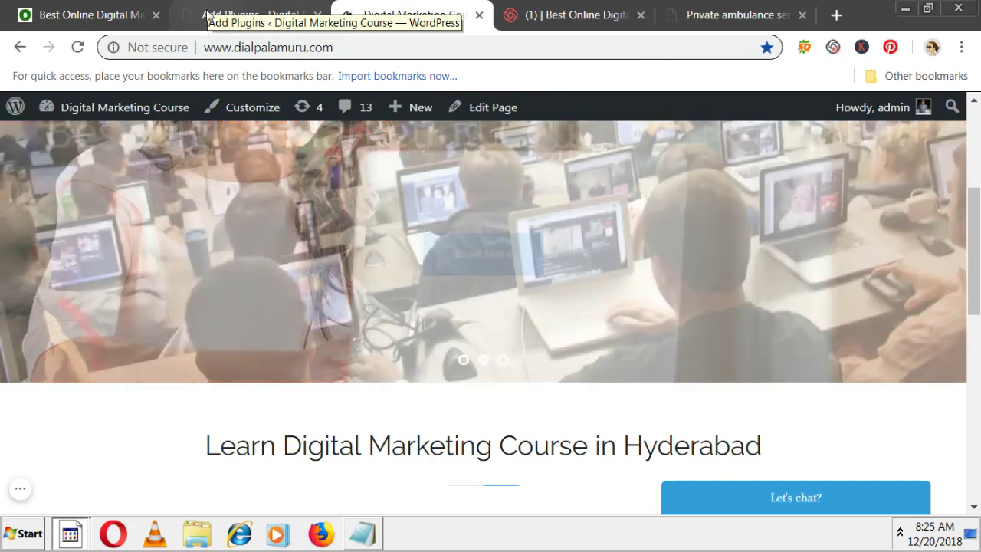
- Search plugins for 'chatbot' instead of tawk.to and install the Collect.chat plugin
click(207, 15)
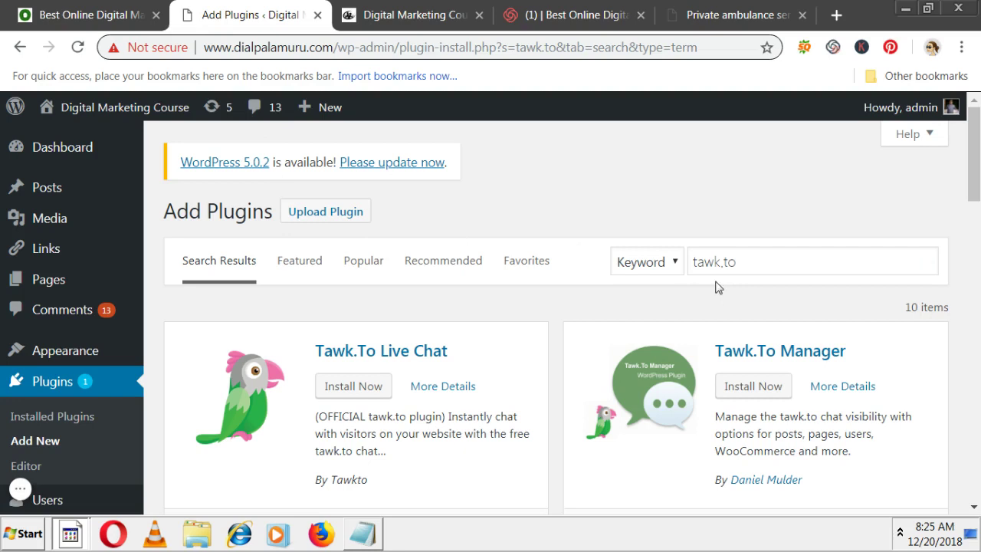
drag(752, 260, 649, 261)
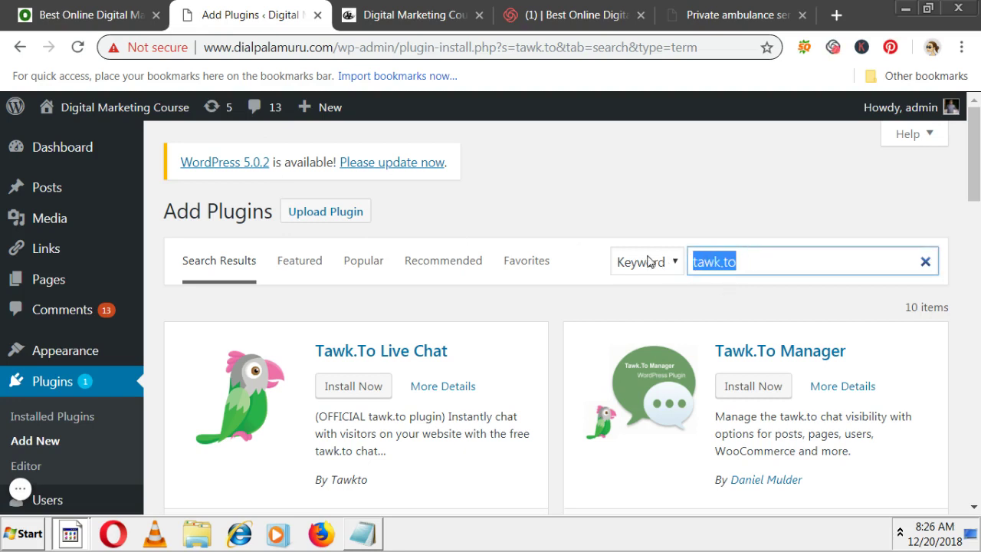
text(chatb)
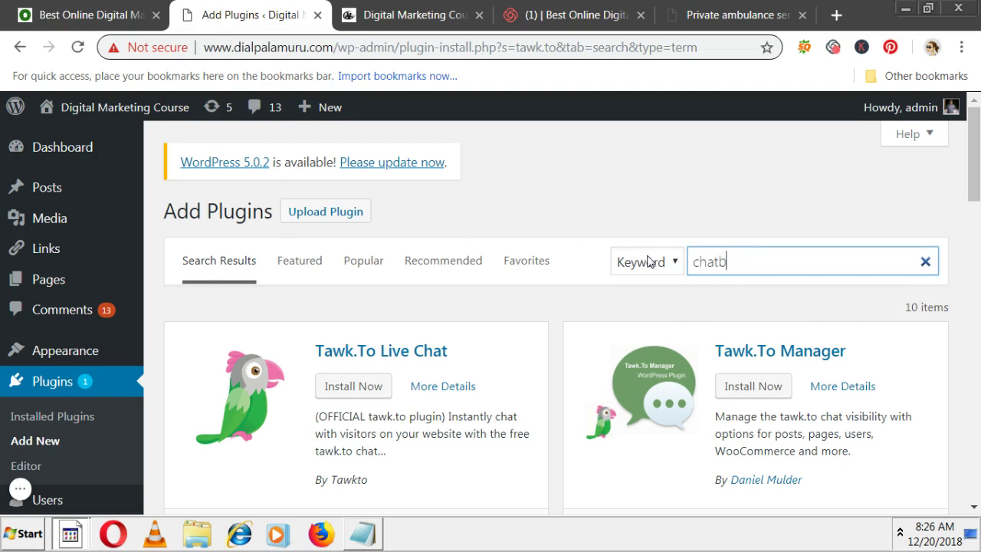
text(ot)
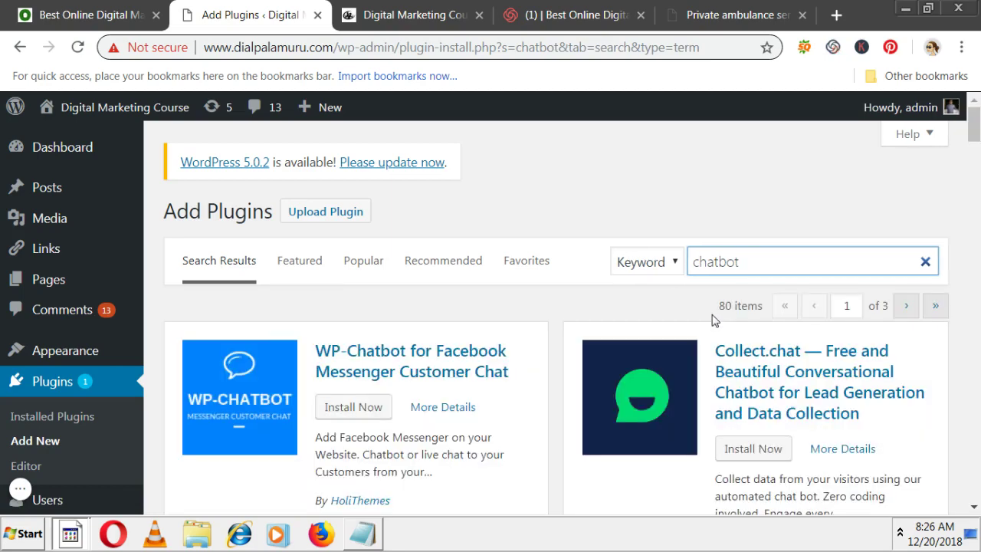
scroll(713, 321, down, 1)
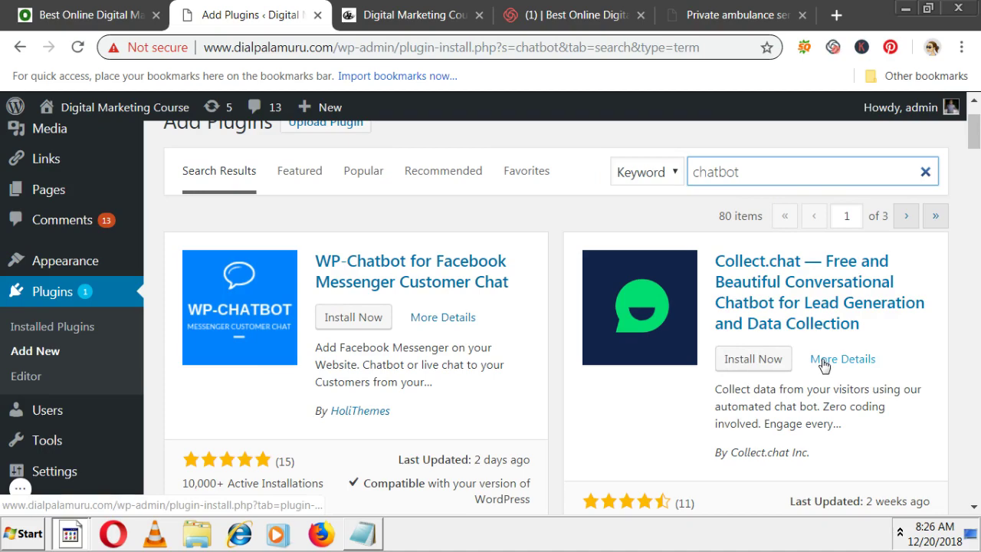
scroll(637, 388, down, 5)
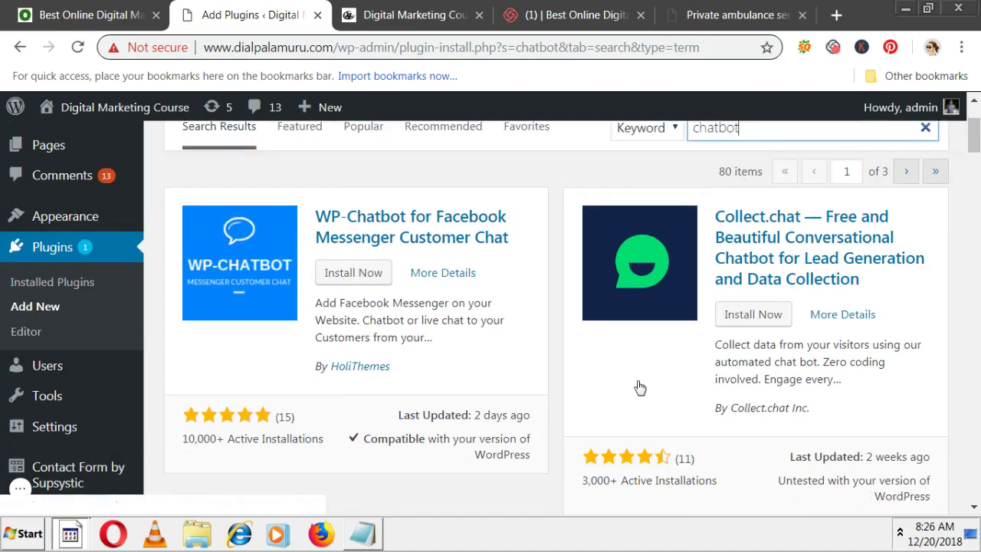
scroll(738, 410, up, 5)
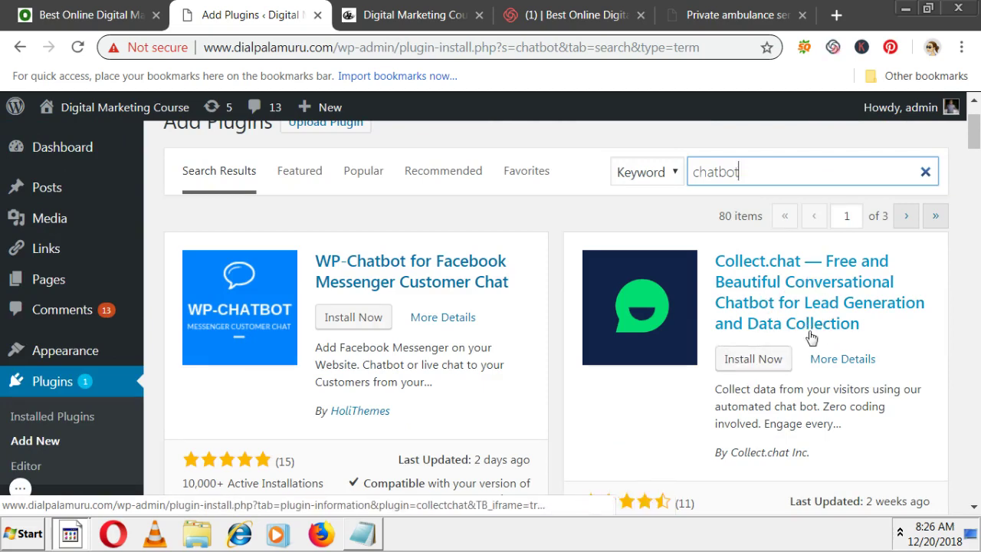
click(754, 363)
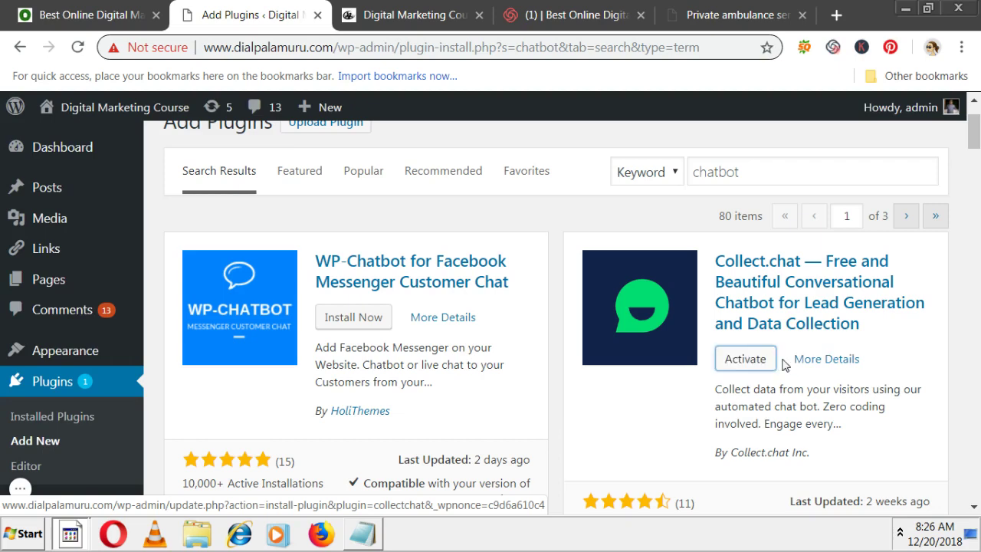
- Activate Collect.chat and open its entry under the Settings menu
click(747, 361)
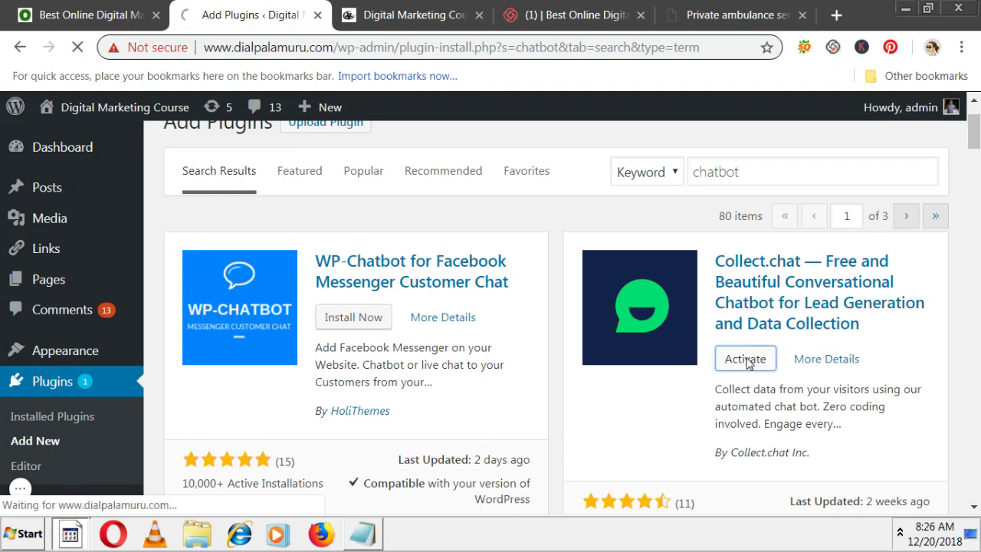
click(747, 361)
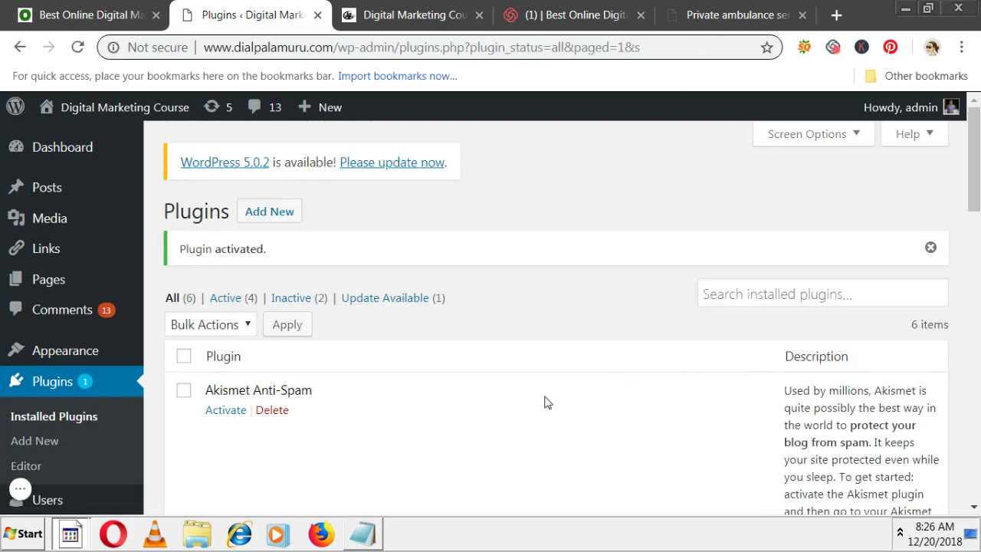
scroll(521, 410, down, 2)
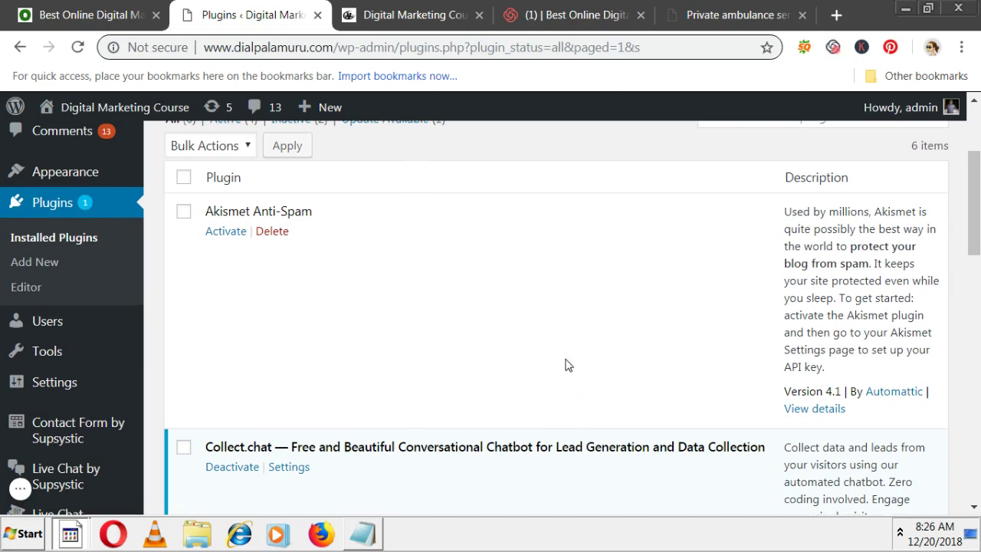
scroll(567, 365, up, 2)
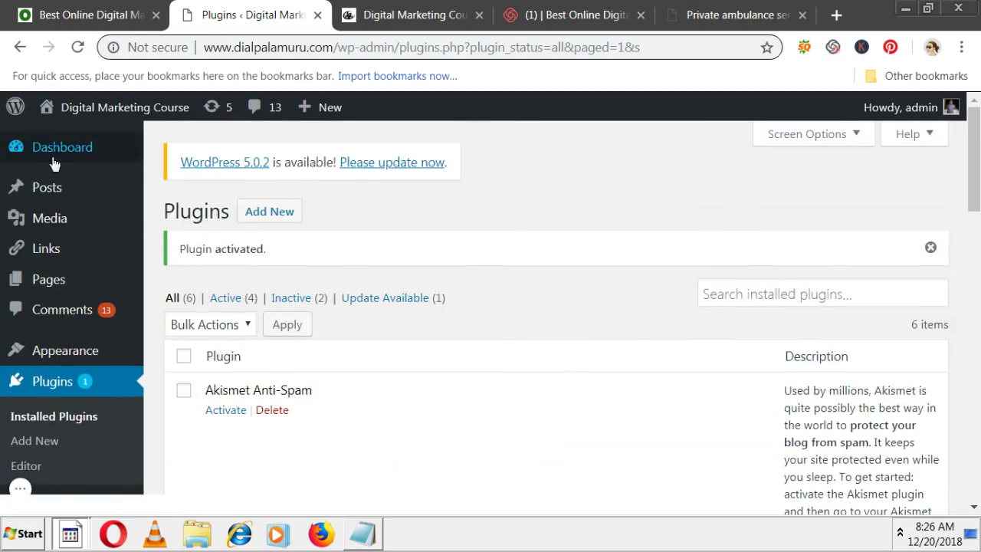
scroll(144, 325, down, 2)
scroll(144, 325, down, 5)
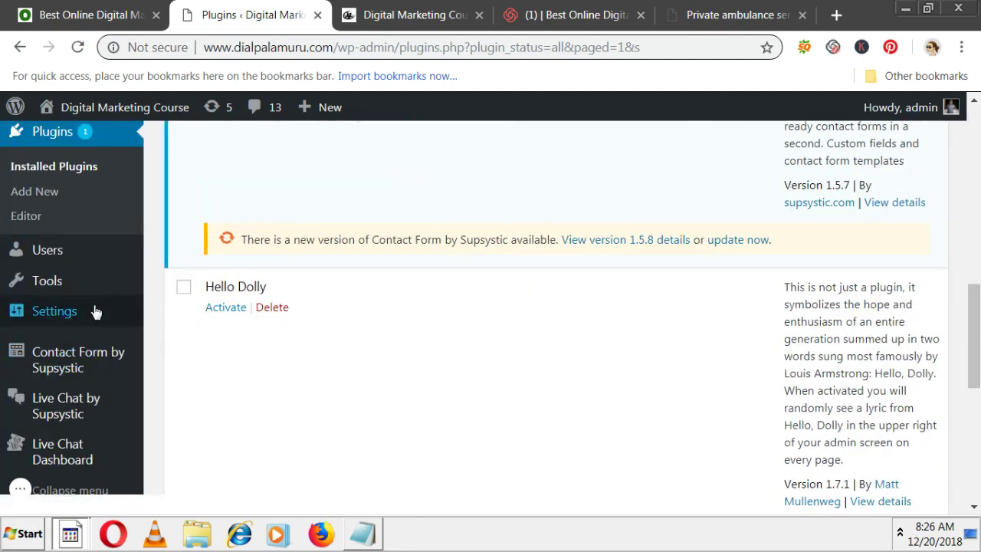
mouse_move(44, 314)
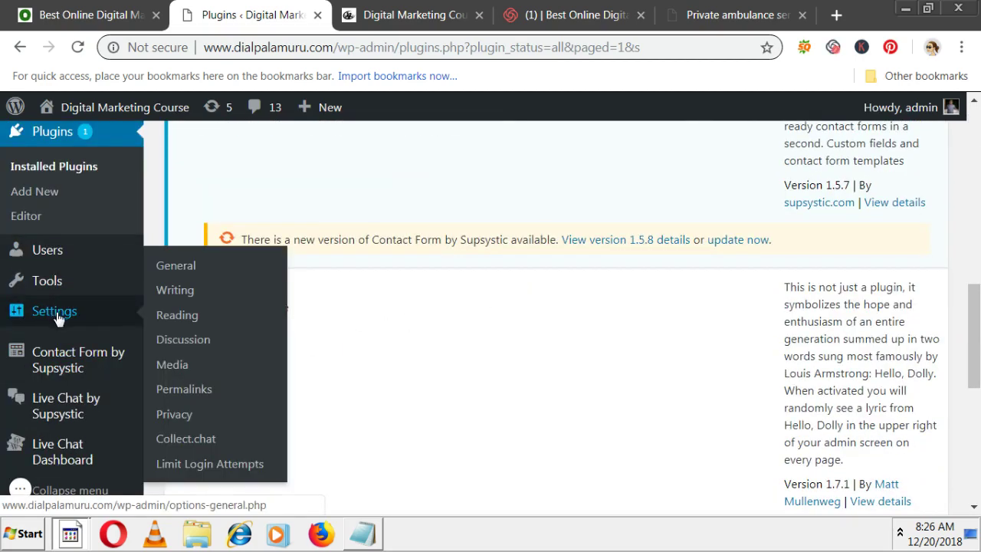
click(179, 440)
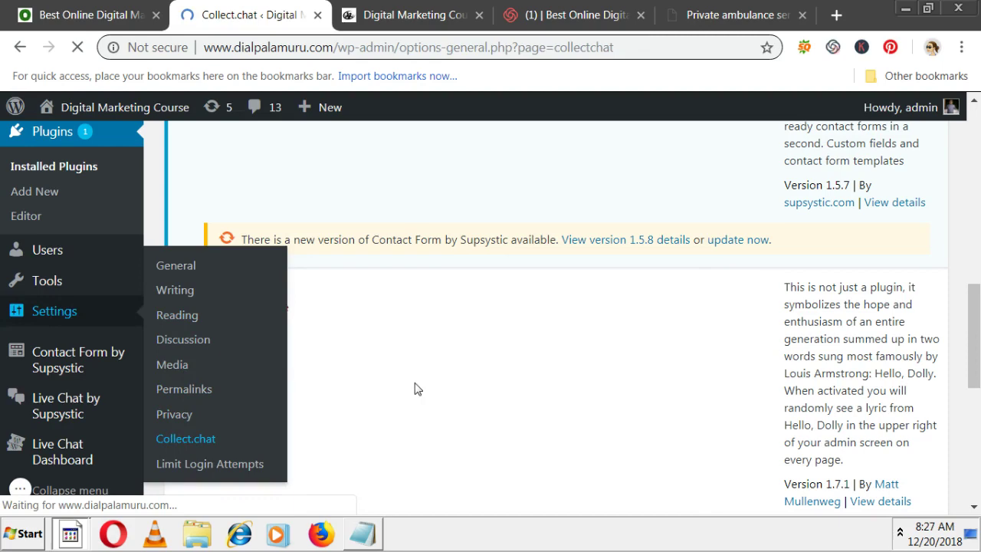
- Follow the 'Click here to register' link on the Collect.chat settings page
scroll(434, 325, down, 3)
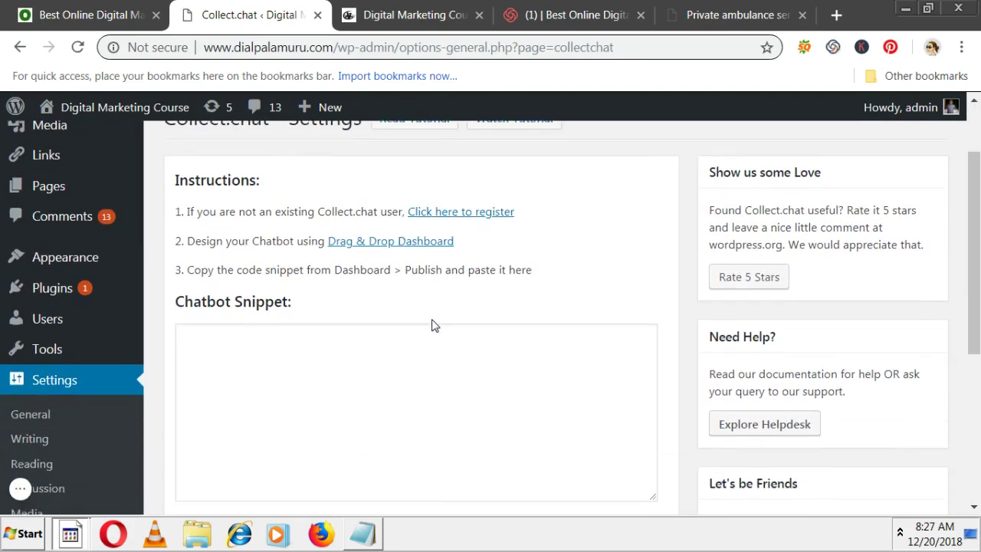
scroll(344, 322, up, 3)
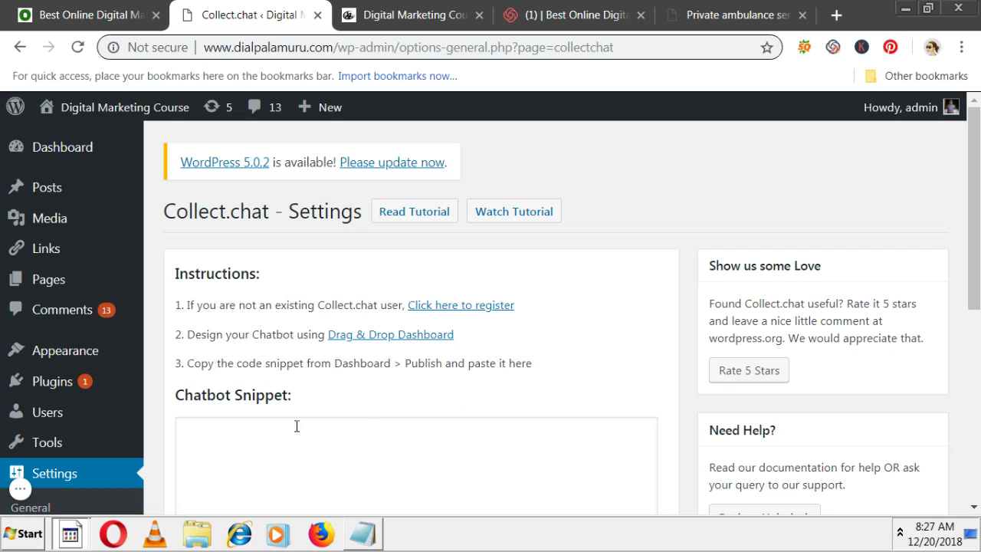
click(460, 306)
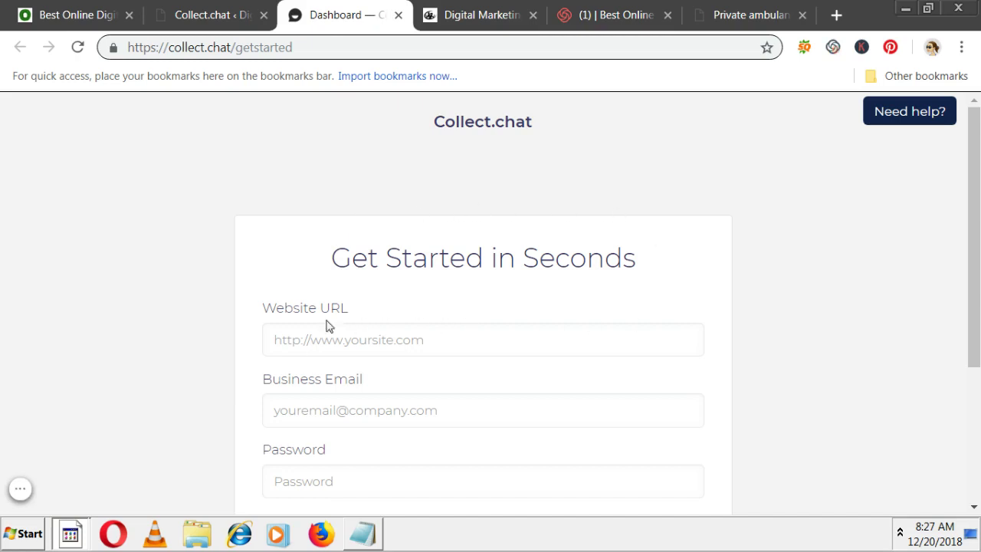
click(353, 341)
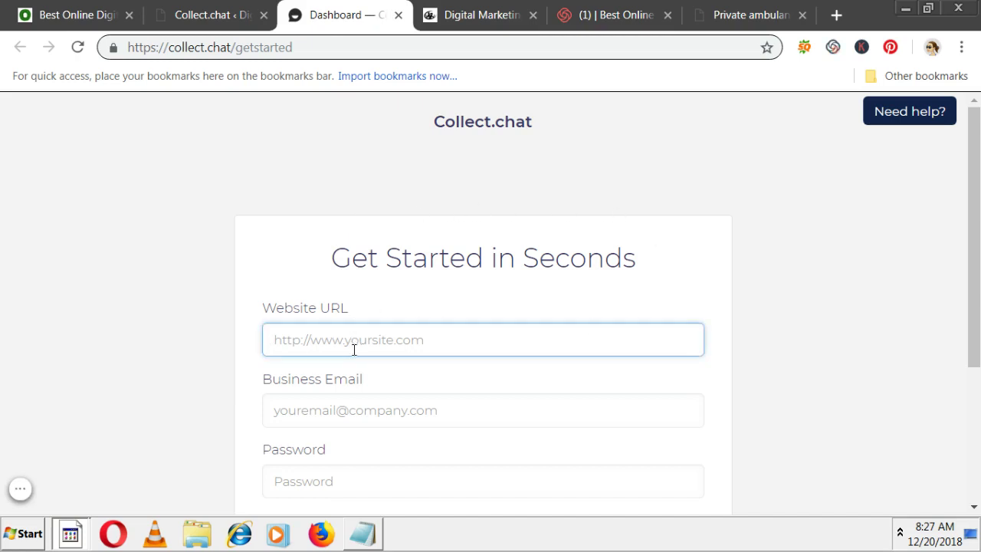
text(http://h)
key(BackSpace)
key(BackSpace)
text(www.dialpalamuru.com)
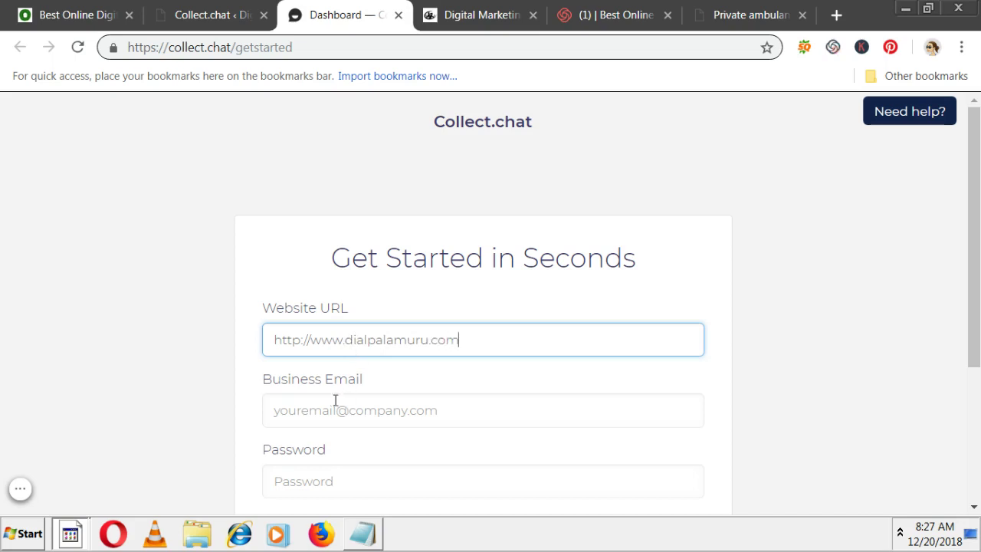
click(334, 412)
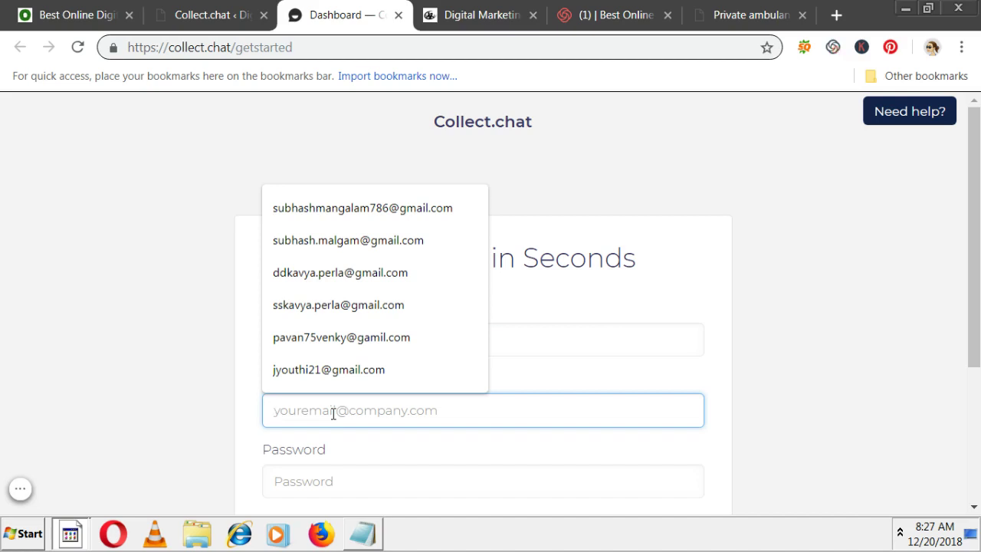
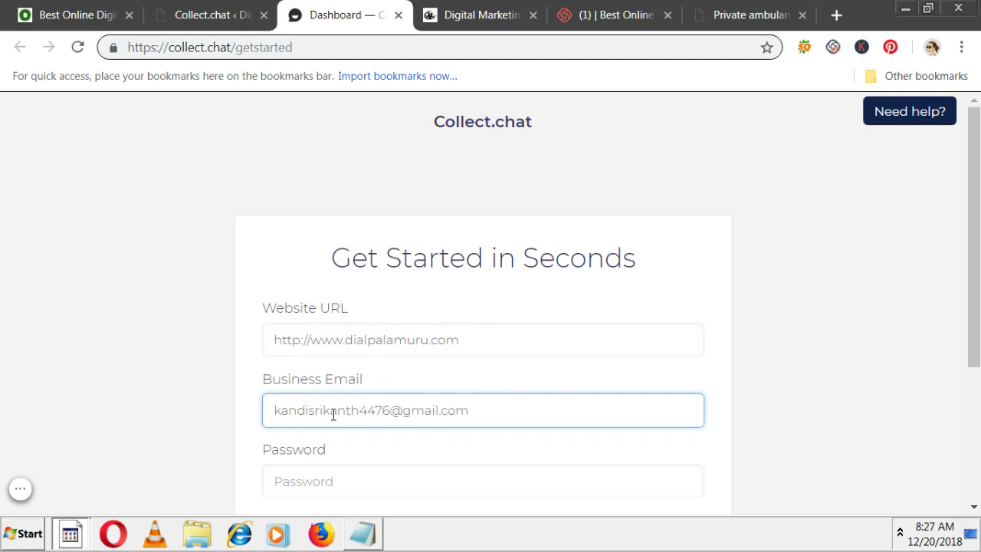
key(Tab)
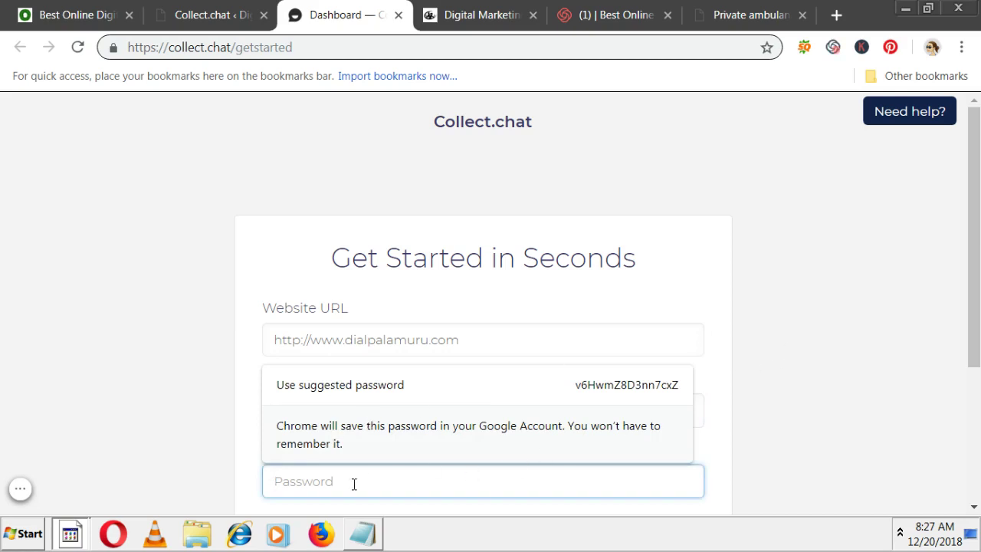
- Use Chrome's suggested password, fix the email typo, and create the free account
click(427, 389)
scroll(448, 377, up, 1)
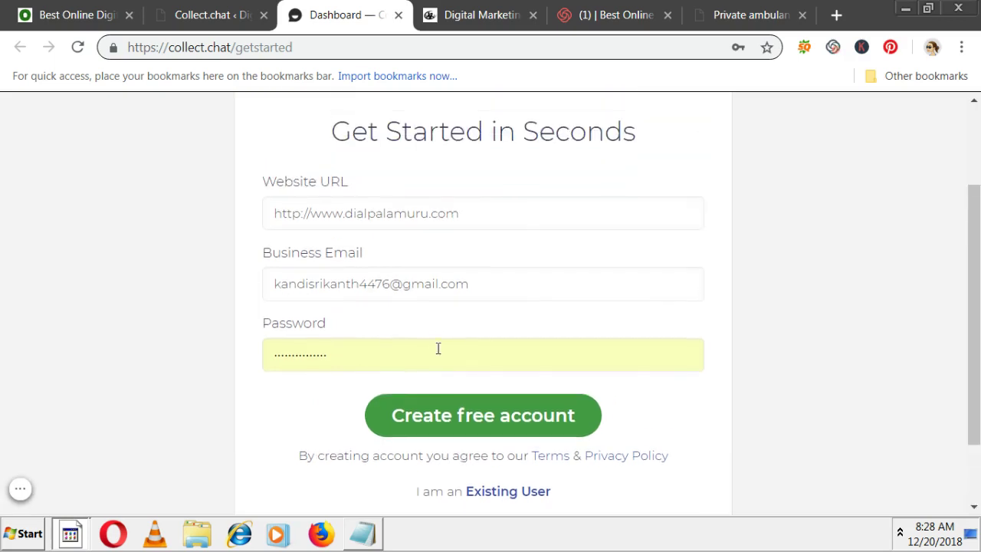
click(391, 281)
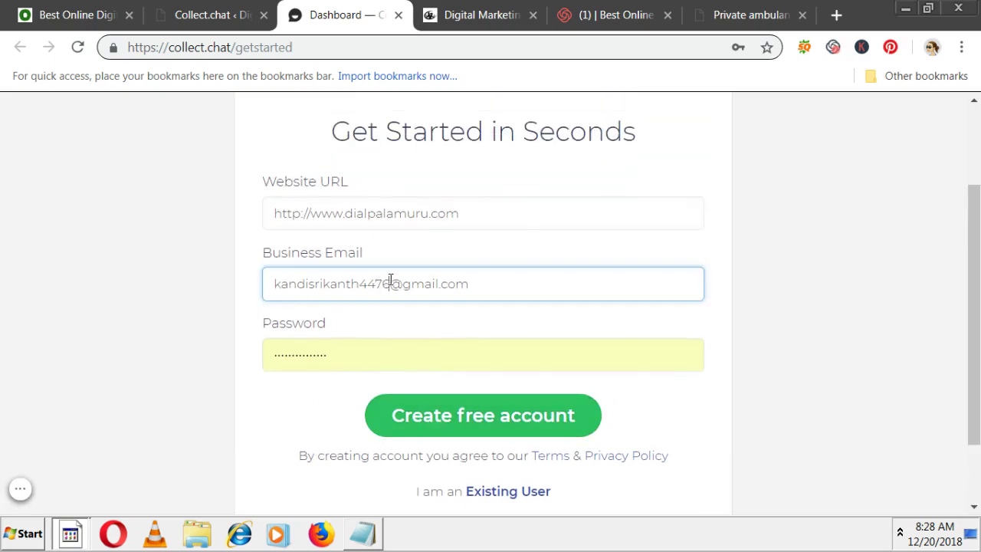
key(BackSpace)
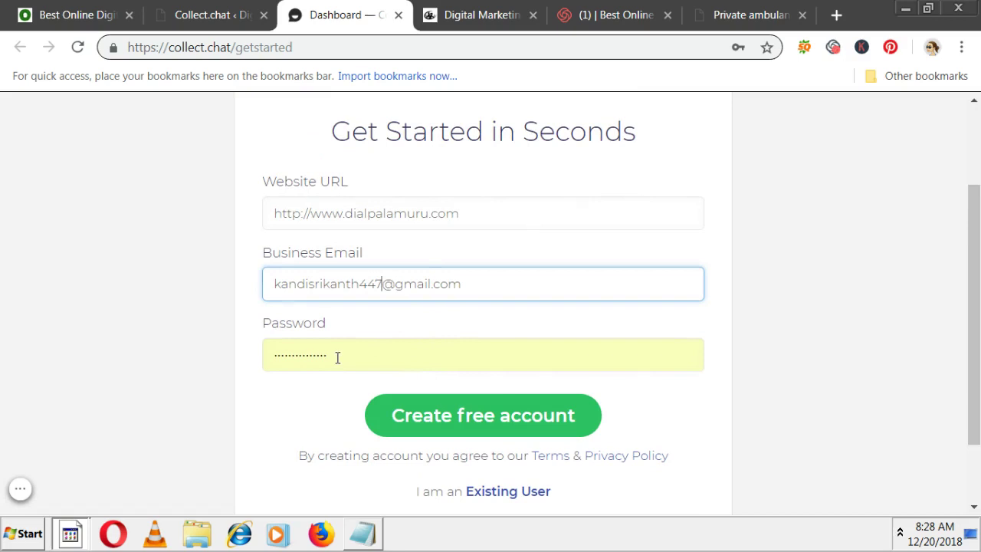
click(338, 354)
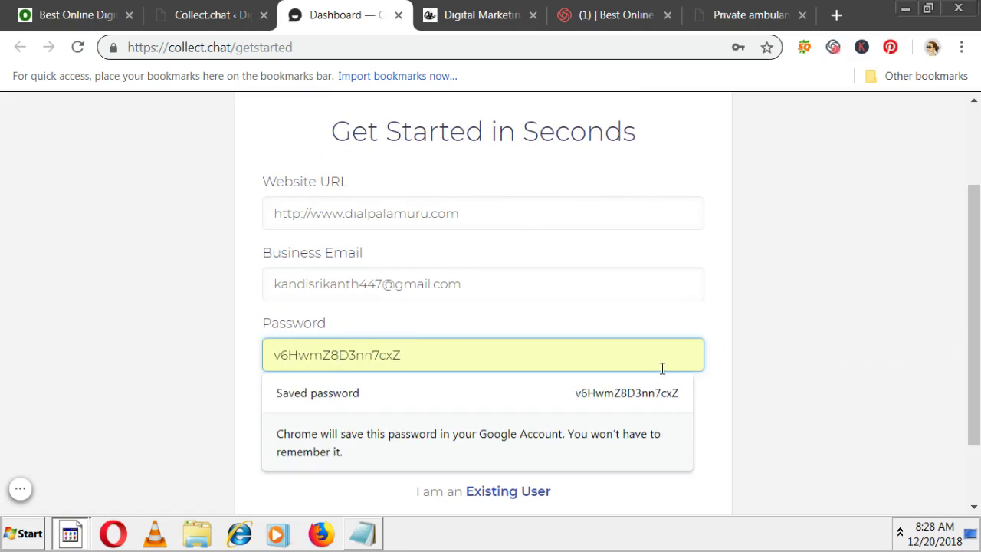
key(ctrl+a)
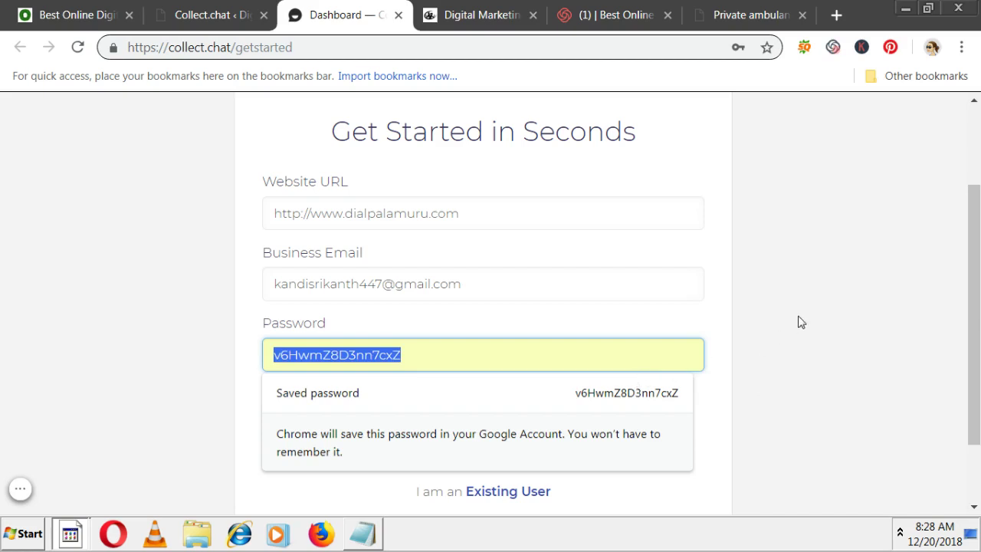
click(801, 322)
click(467, 417)
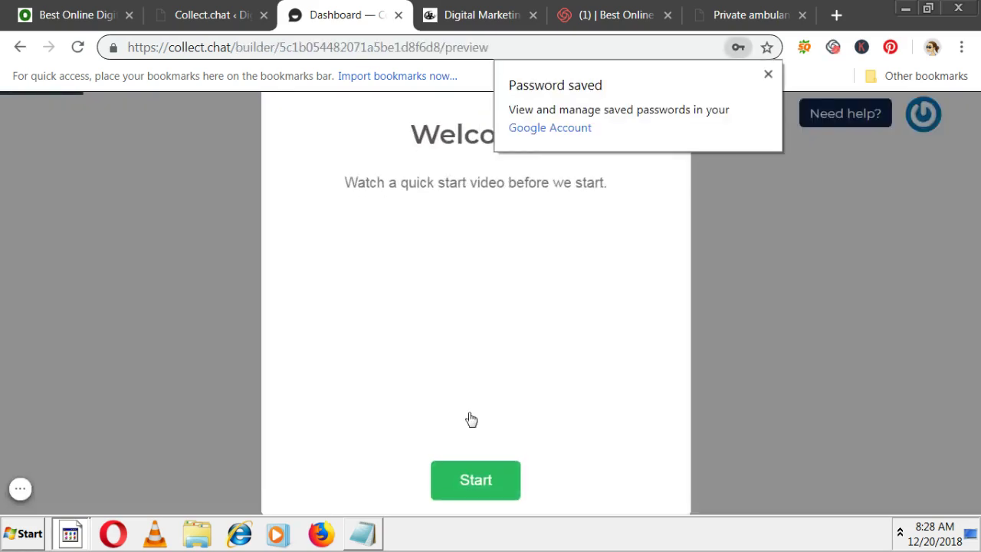
click(768, 73)
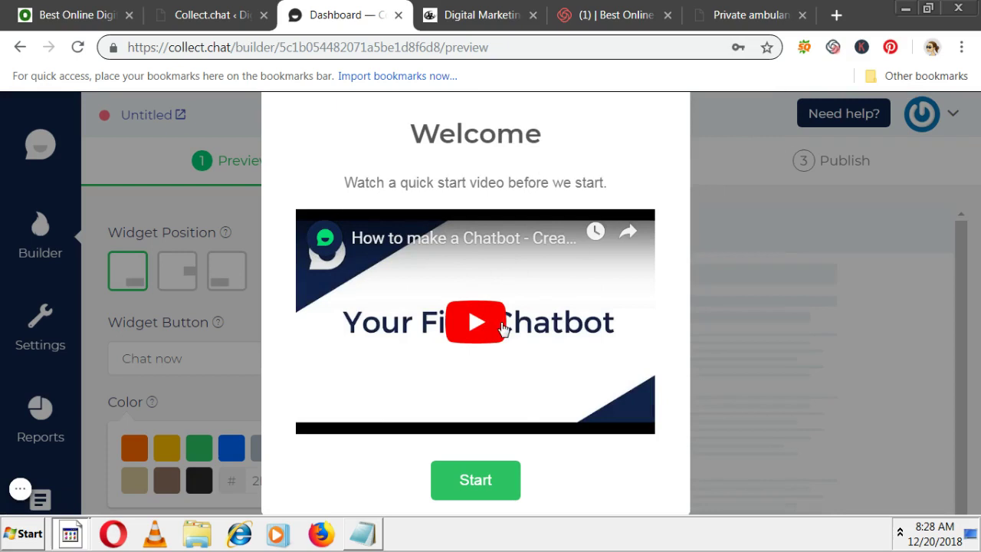
click(489, 497)
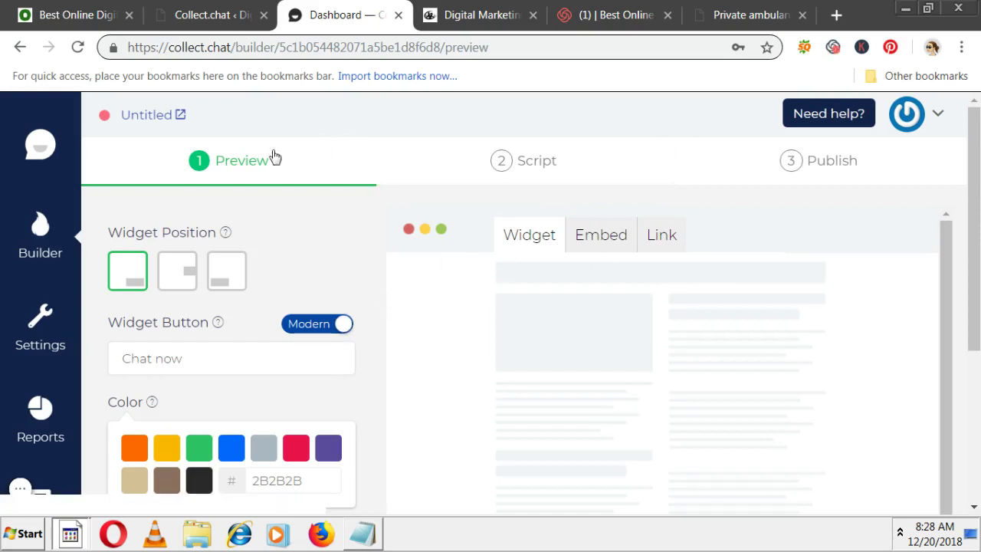
scroll(268, 284, down, 4)
scroll(291, 322, up, 4)
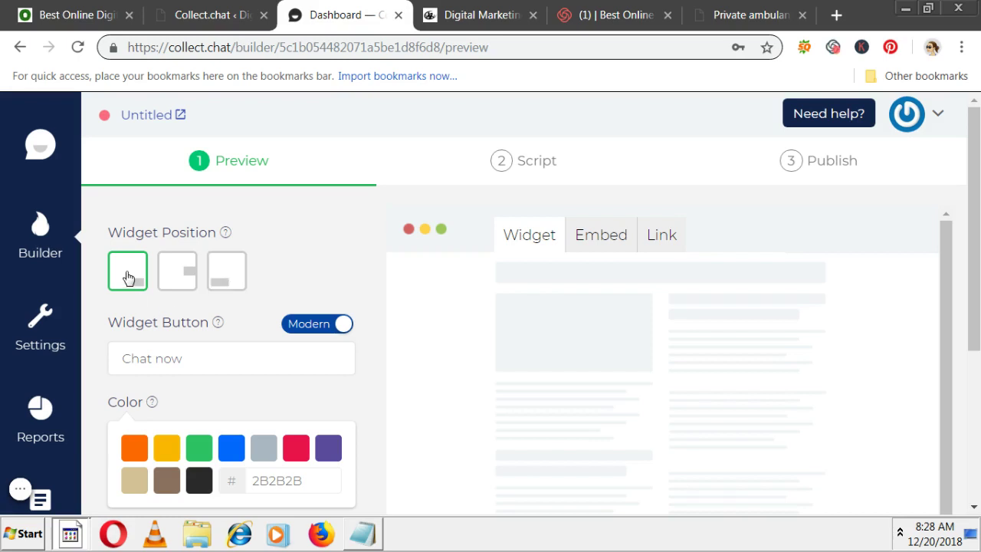
scroll(215, 300, down, 1)
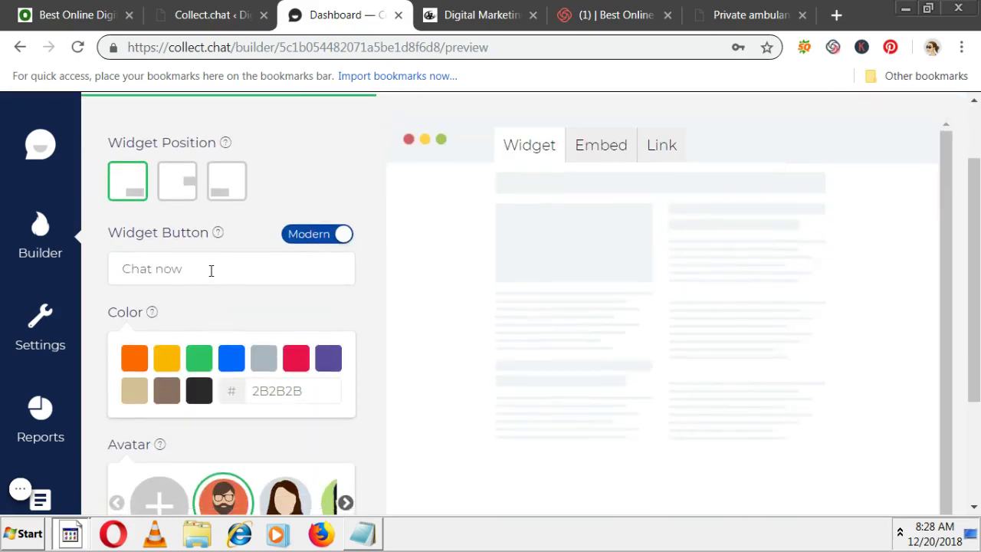
drag(211, 271, 107, 278)
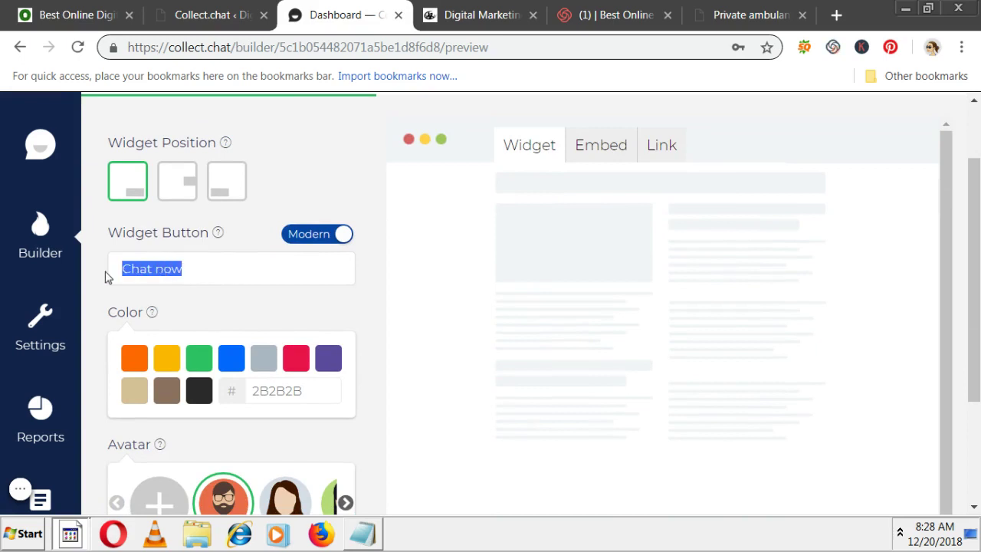
scroll(215, 352, down, 1)
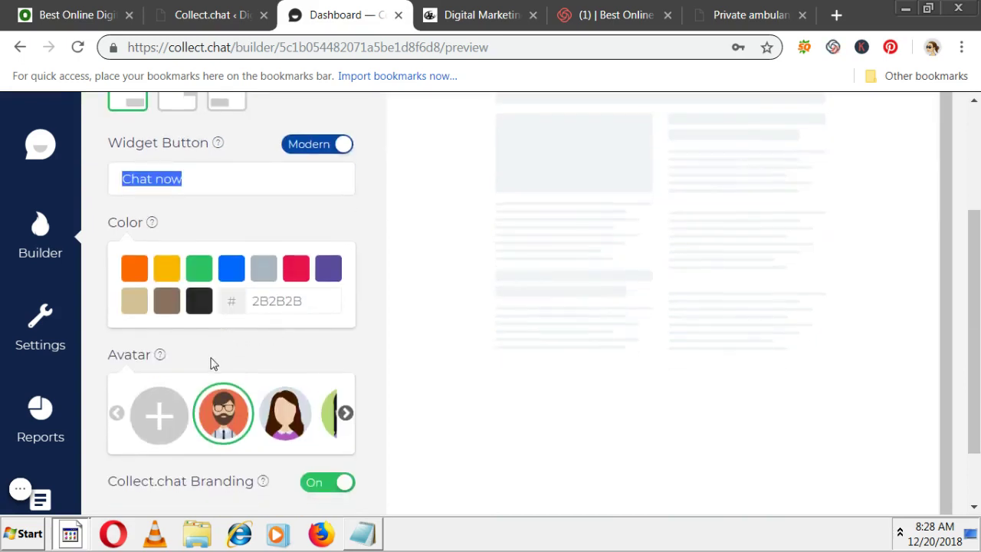
click(174, 277)
click(173, 274)
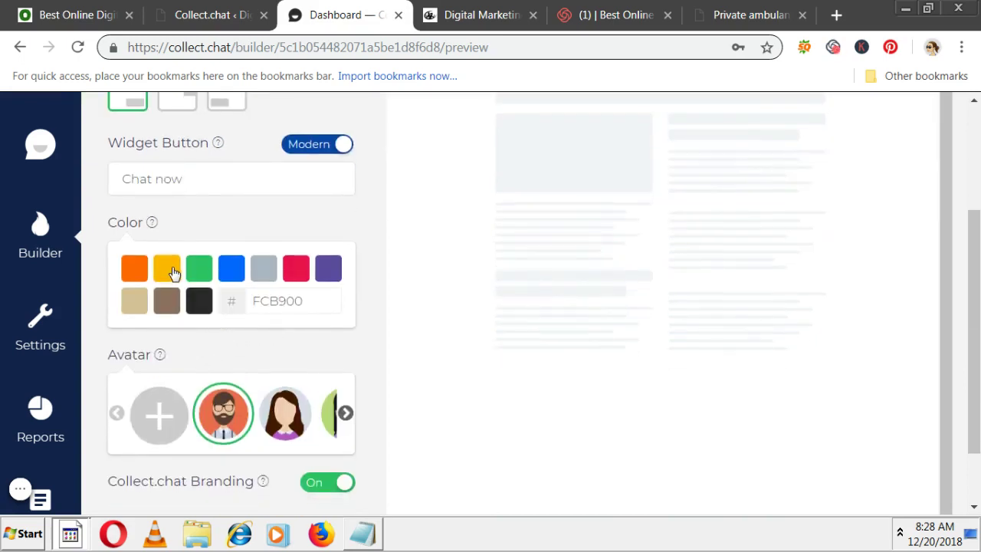
click(235, 277)
scroll(253, 306, down, 1)
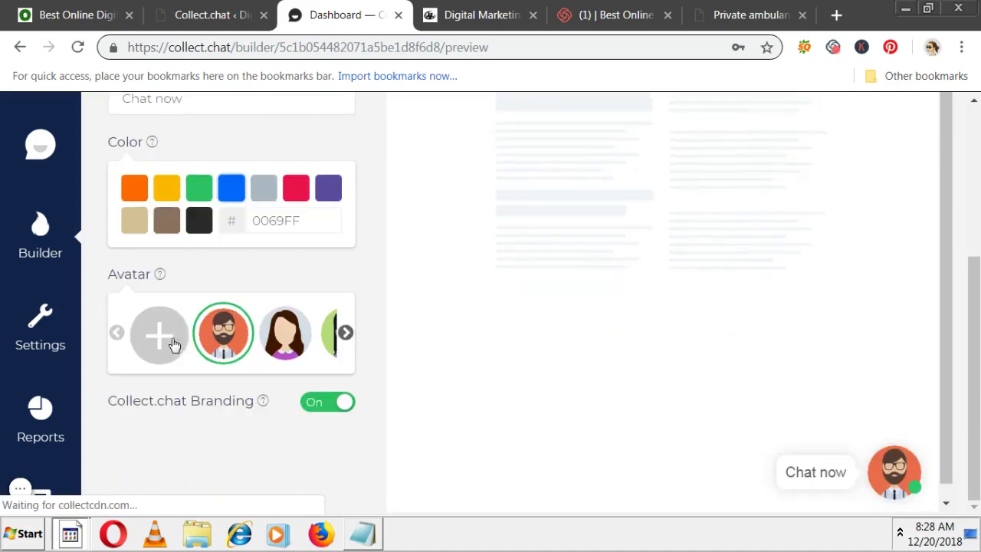
click(287, 341)
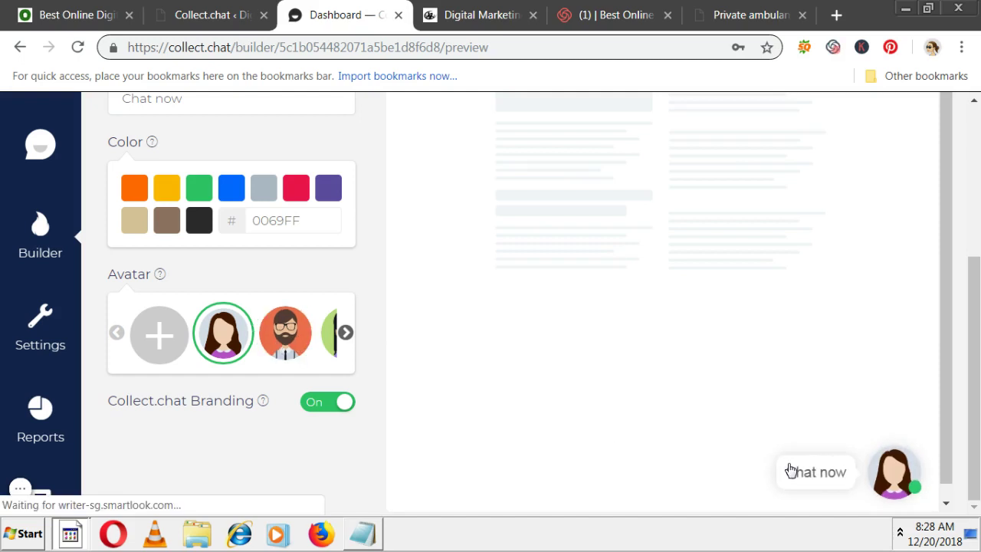
click(349, 347)
click(295, 337)
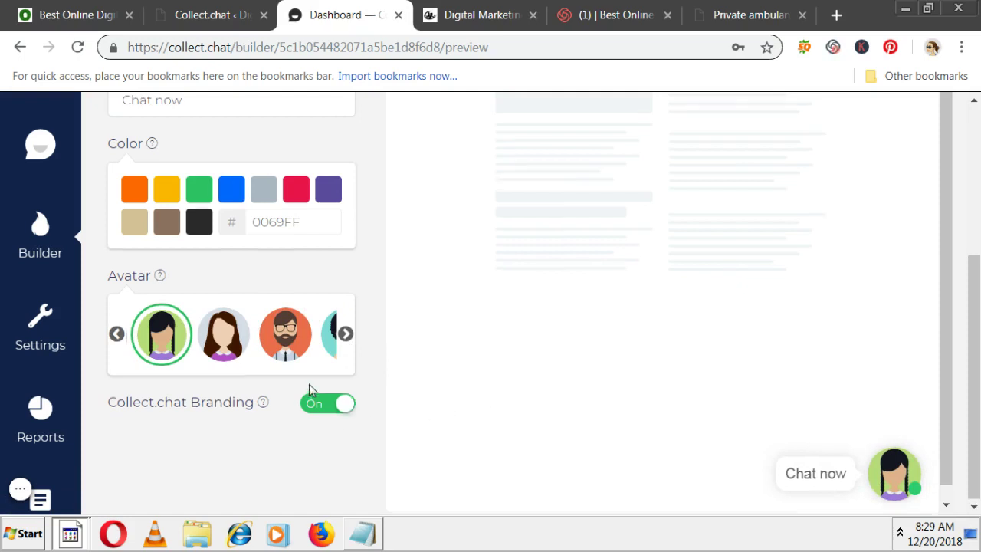
scroll(309, 391, up, 3)
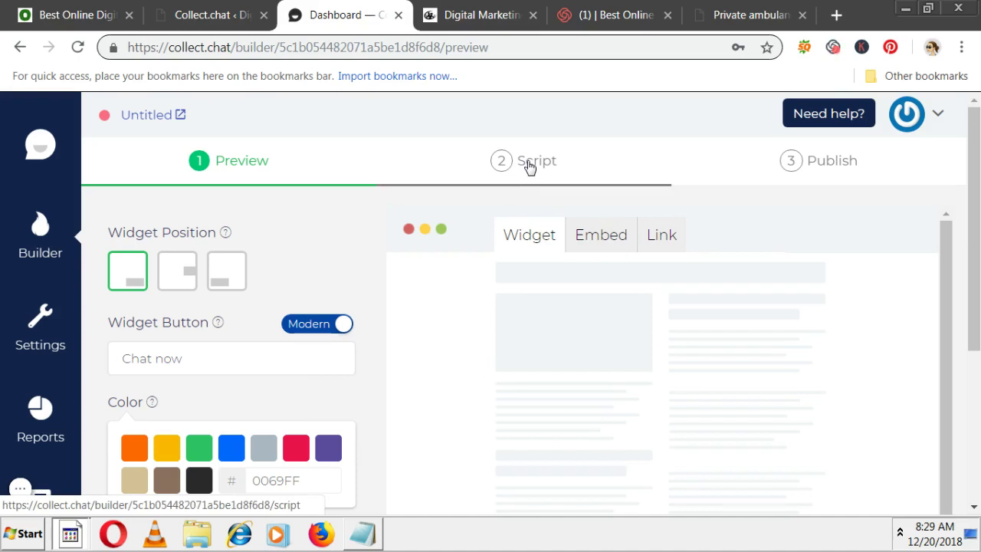
- Open the Script step showing Hello, question and Thank you! blocks, then a blank Notepad
click(529, 166)
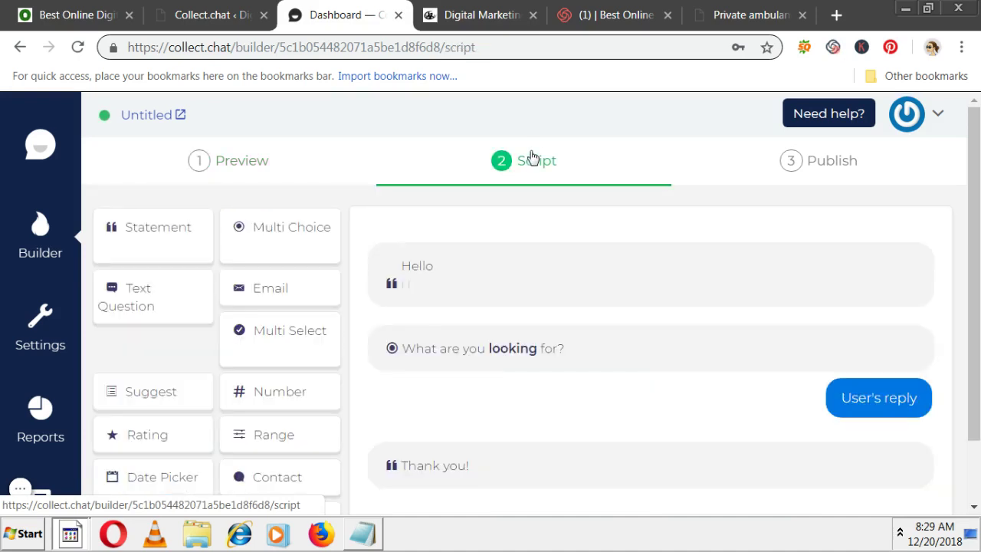
mouse_move(443, 289)
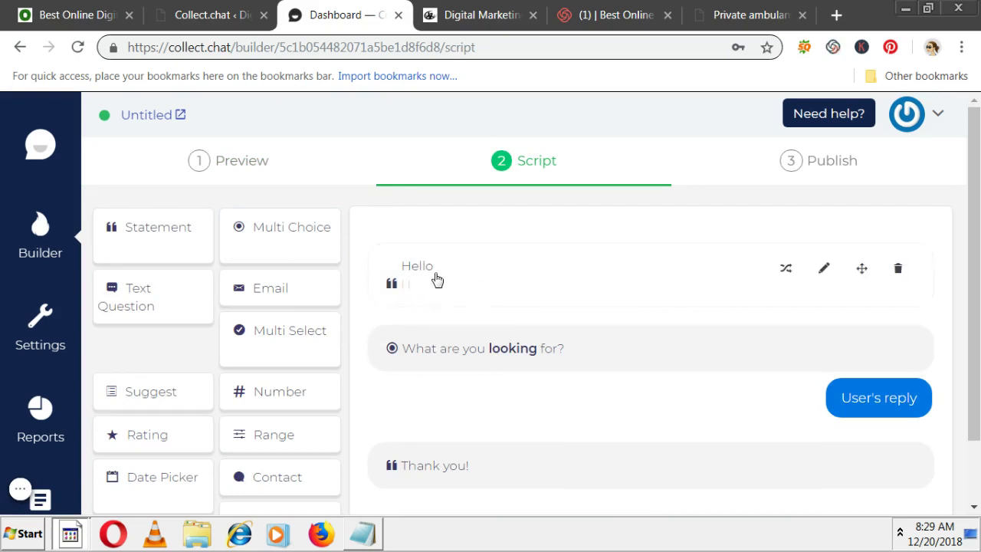
mouse_move(529, 350)
scroll(541, 365, down, 1)
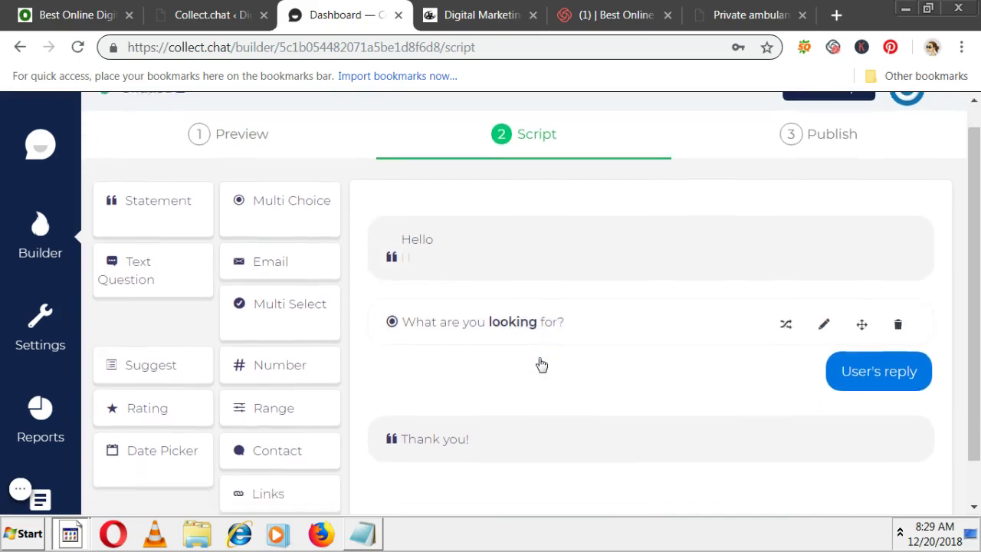
scroll(541, 365, down, 2)
mouse_move(464, 412)
scroll(465, 414, up, 2)
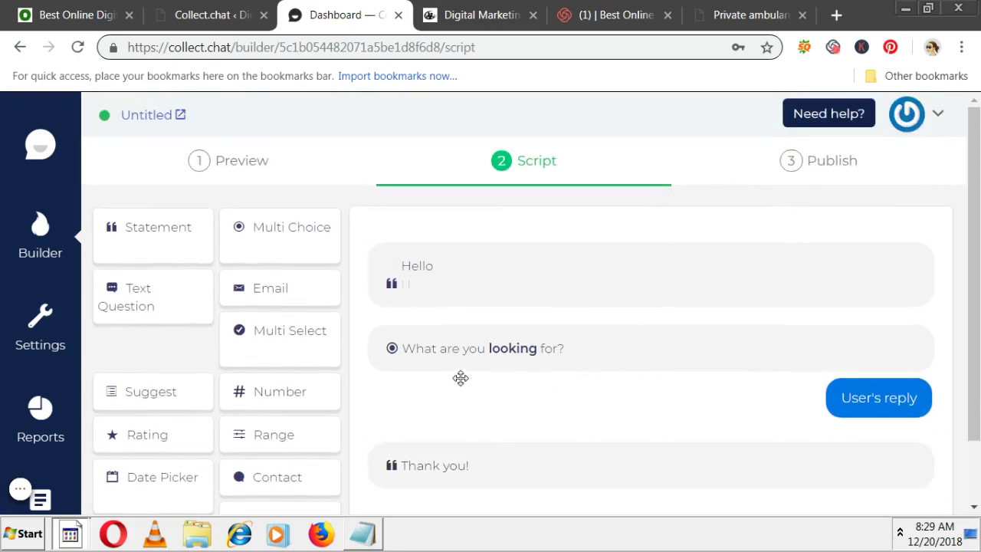
click(363, 534)
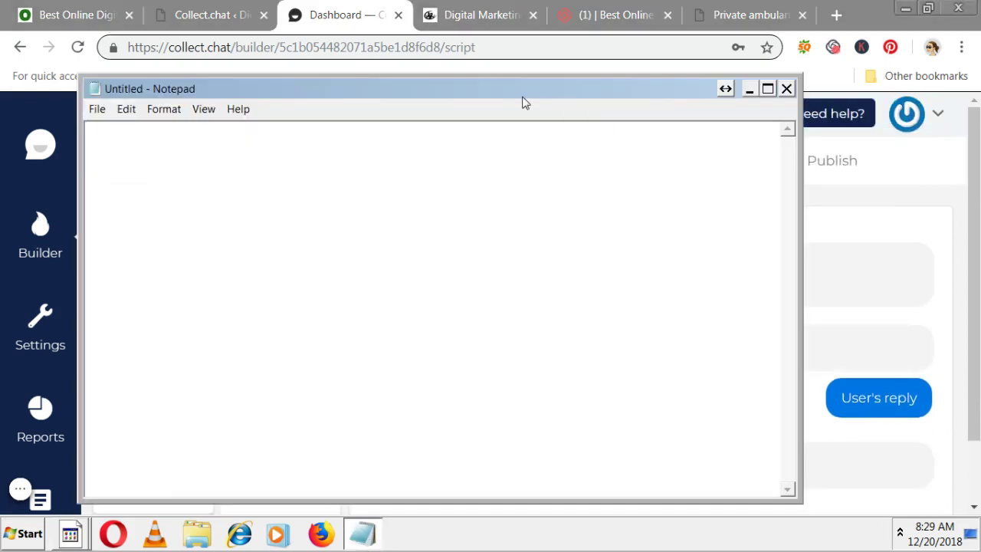
- Draft the course question (SEO, Adwords, Digital Marketing), number, email and Thank you lines
drag(522, 99, 669, 152)
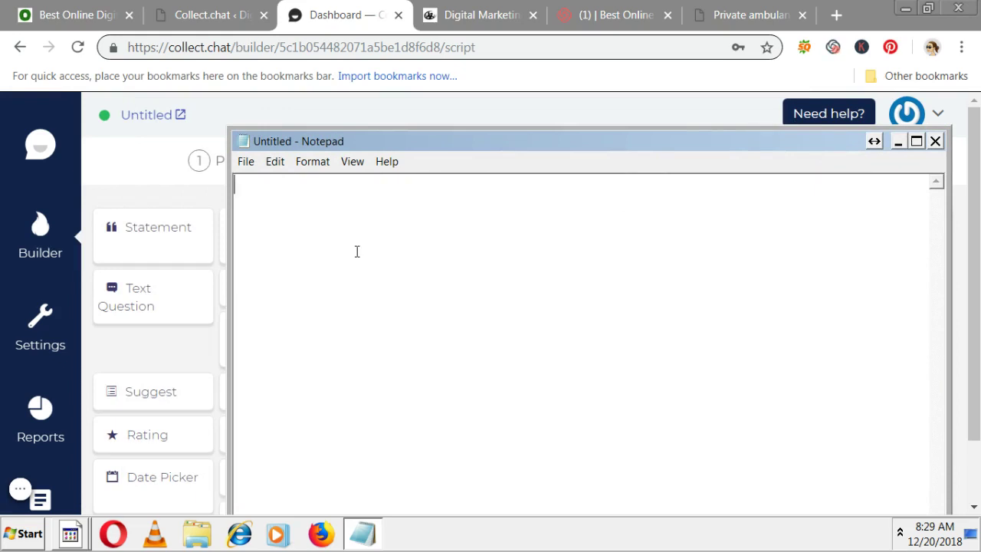
text(Which)
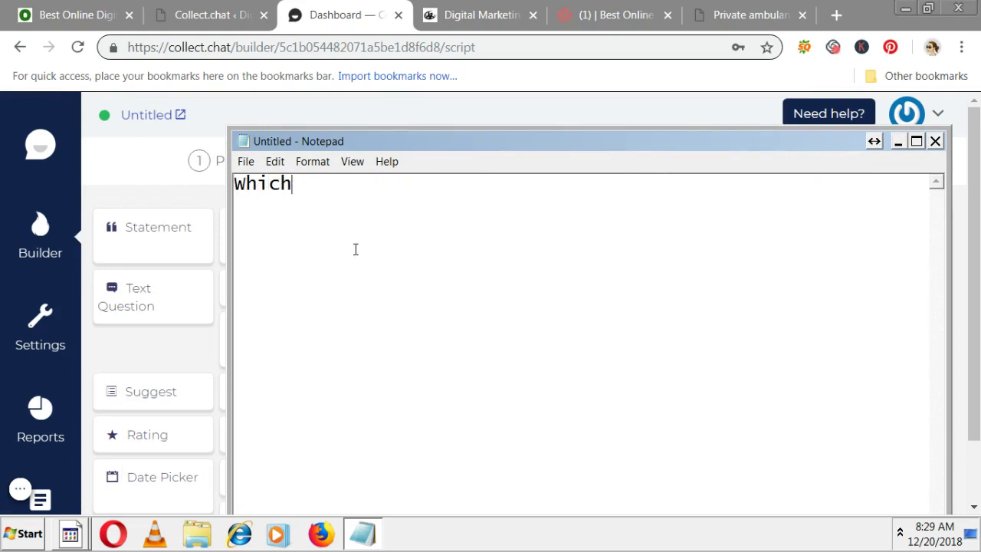
text( course )
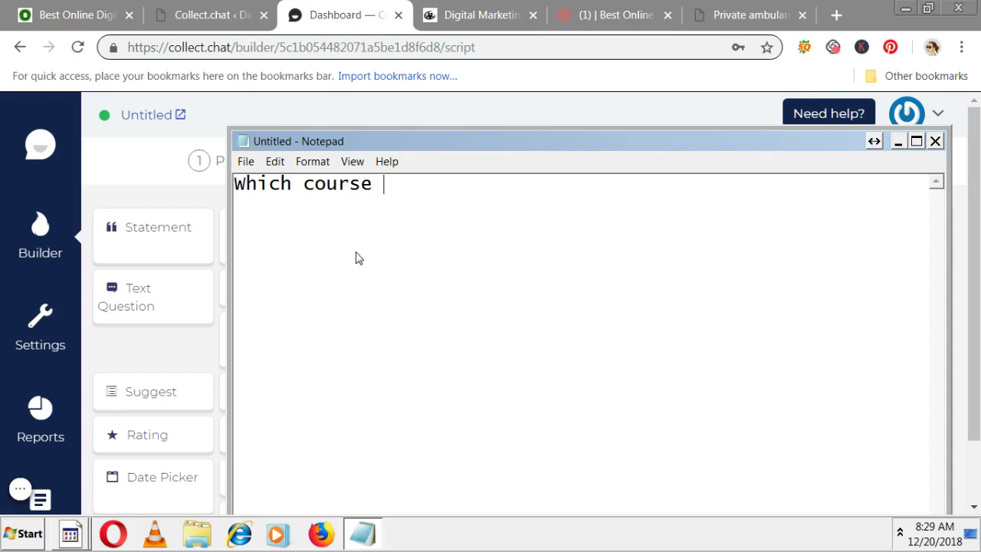
text(you r looking)
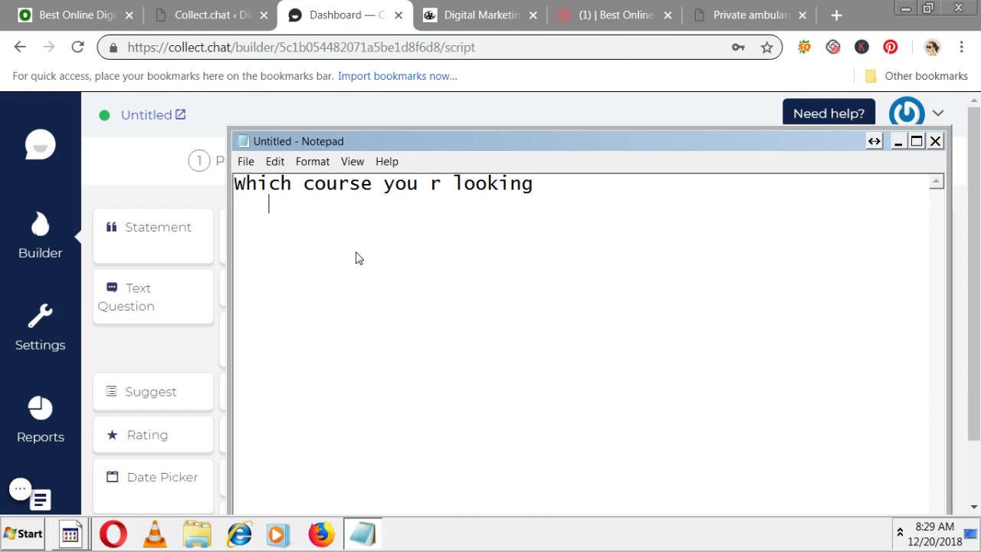
text(SEO,Adwords)
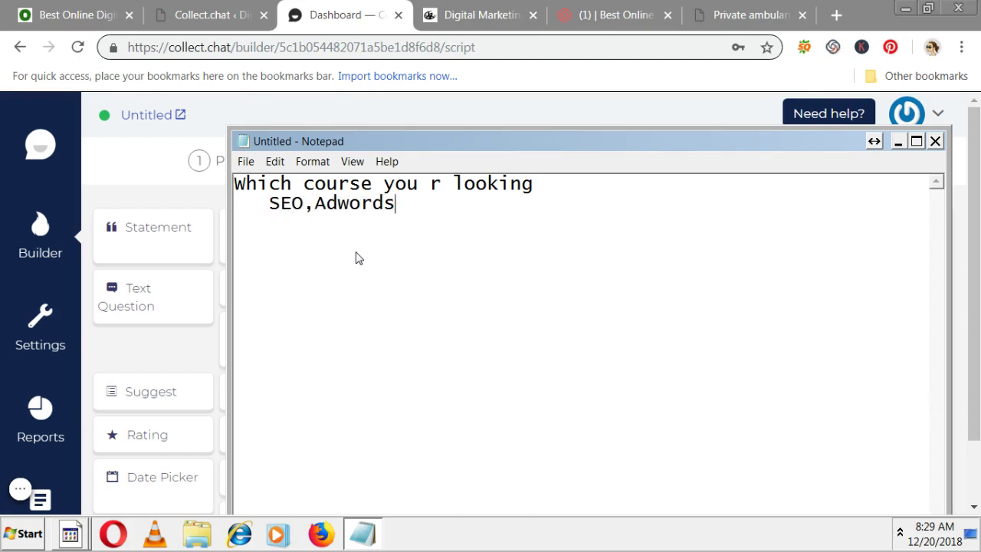
text(,Digtil)
key(BackSpace)
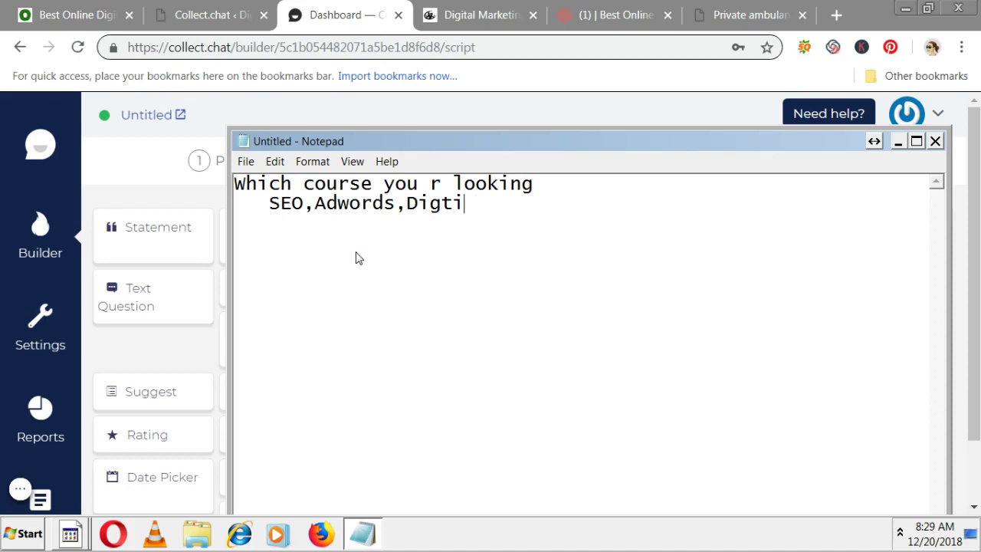
key(BackSpace)
key(BackSpace)
key(BackSpace)
text(ital Marketing)
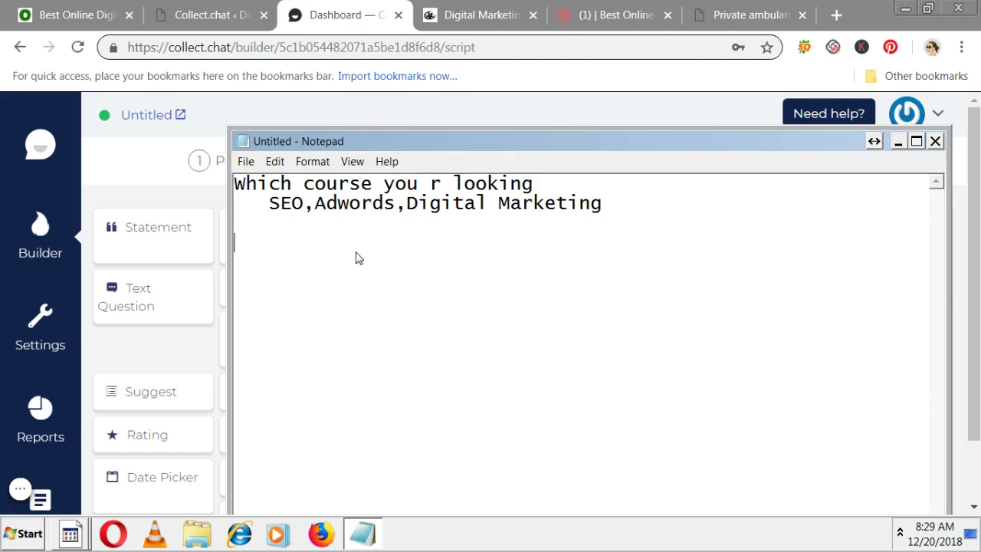
text(Can I have y)
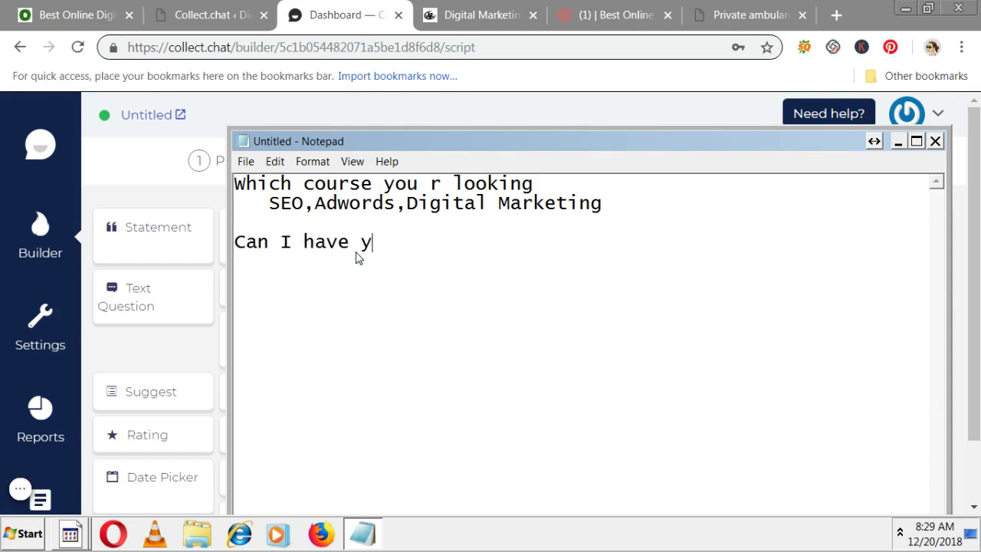
text(ou)
key(alt+space)
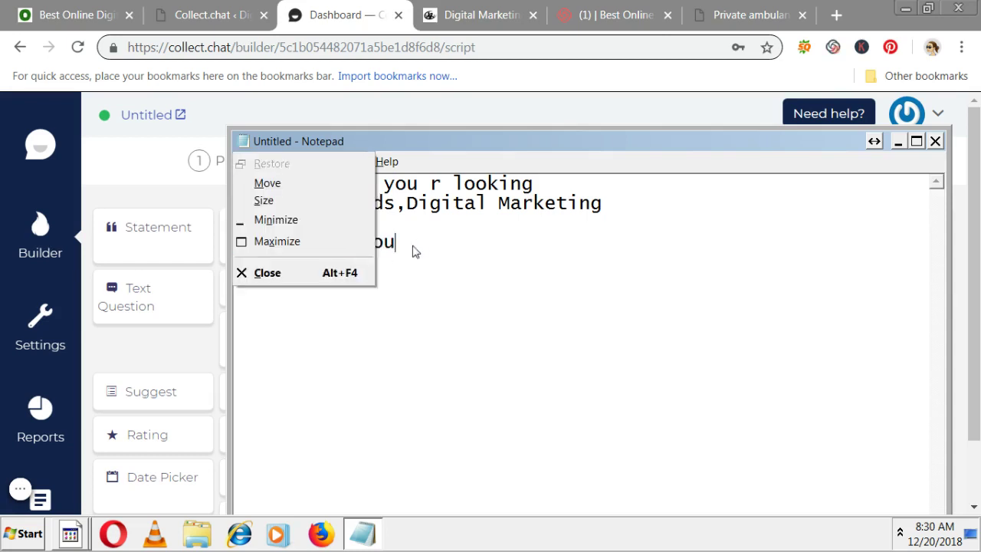
key(Escape)
text(number)
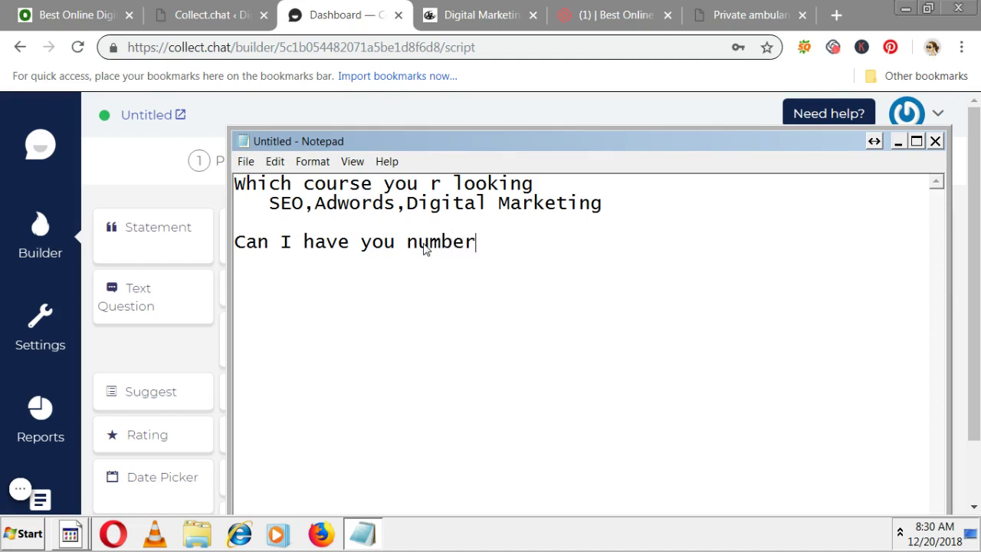
text(Can i have email ad)
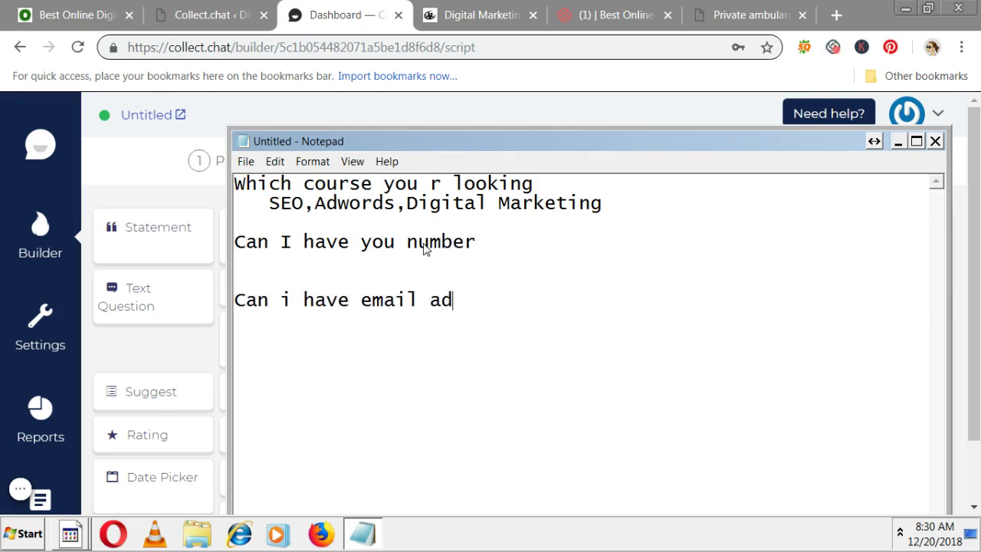
text(dress)
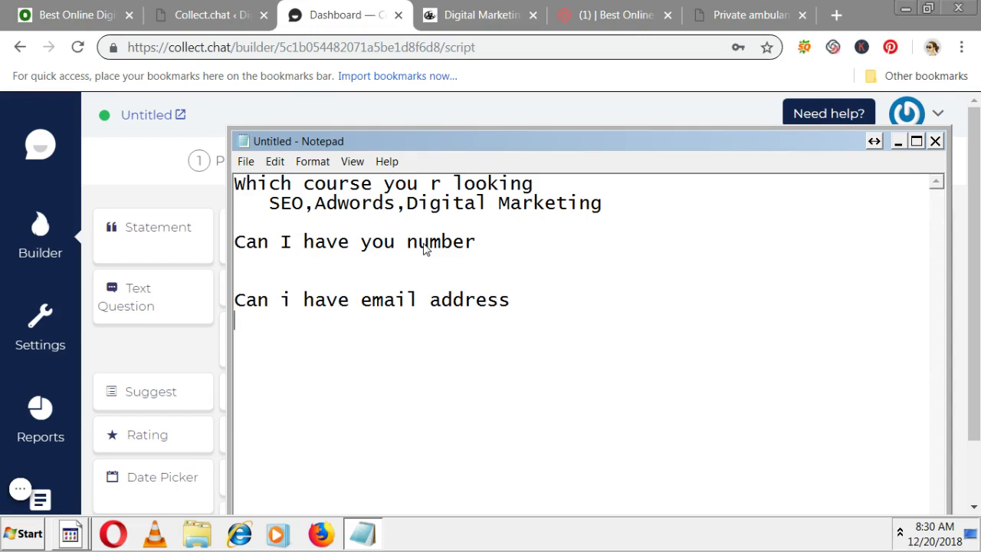
text(Thank you)
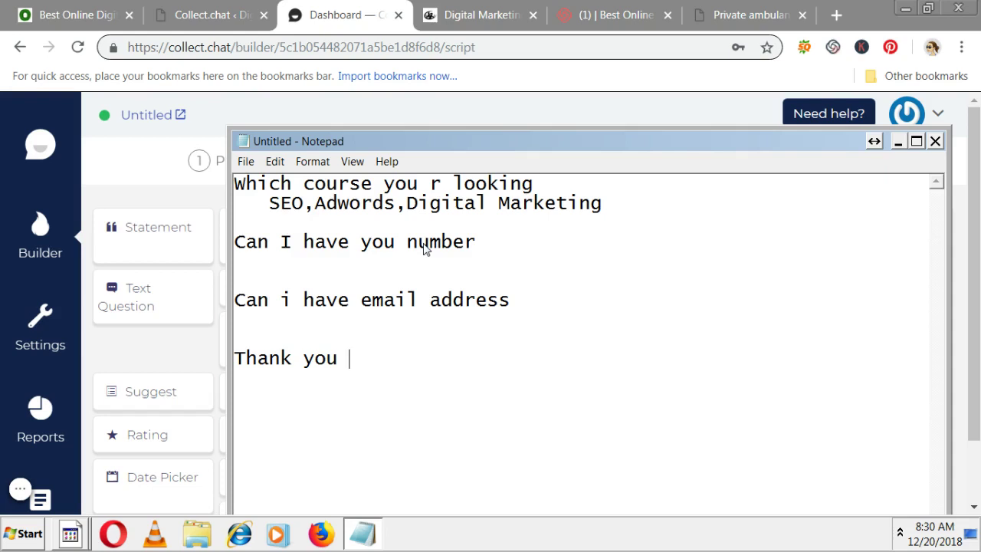
- Add 'Are you a' at the top with answers student, working professional and Entreprenuer
click(237, 184)
key(Return)
key(Return)
key(Up)
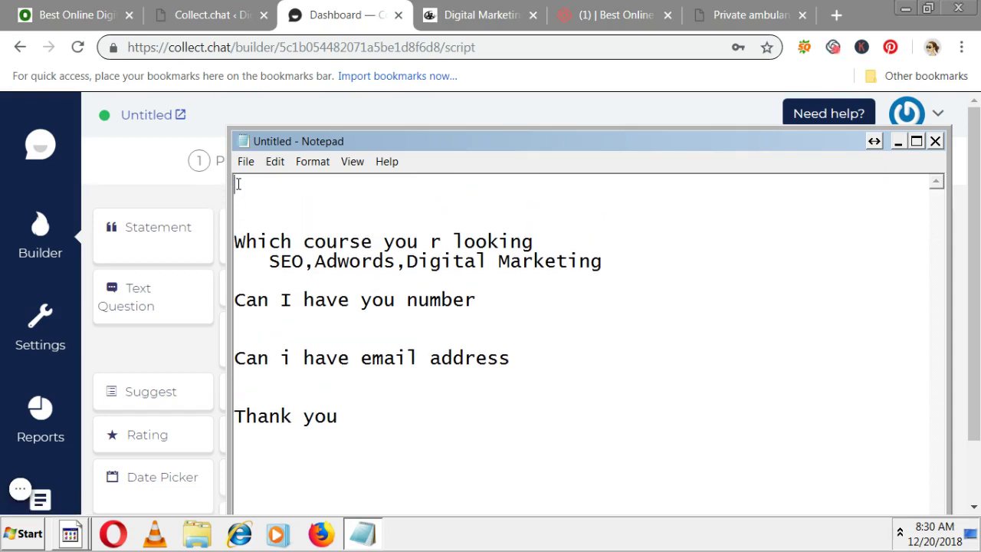
text(Are you)
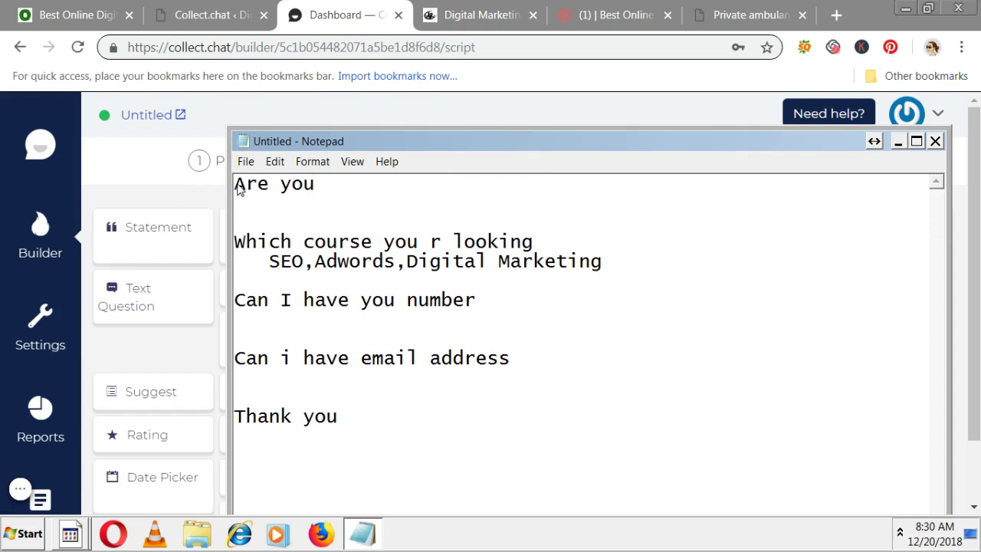
text( a)
key(Return)
text(student)
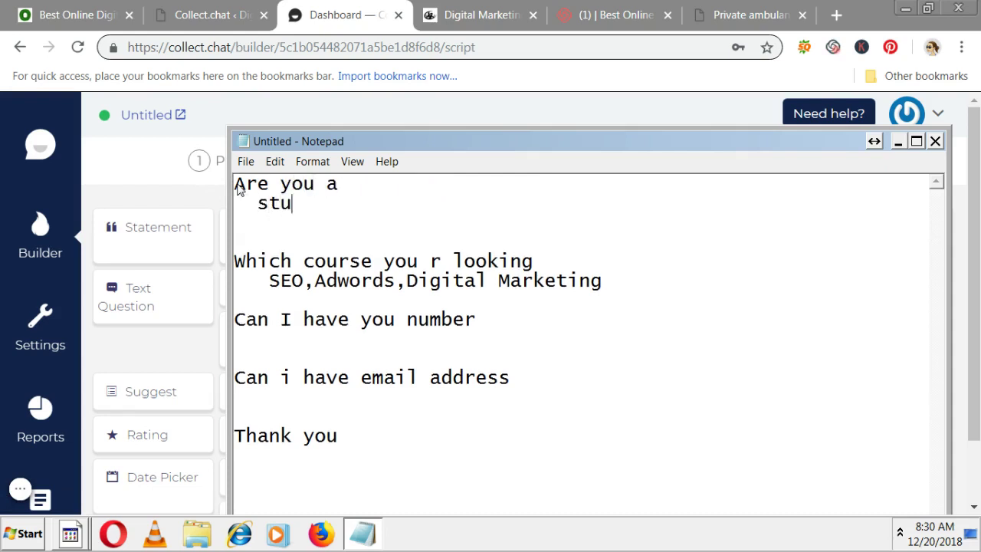
key(Return)
text(wor)
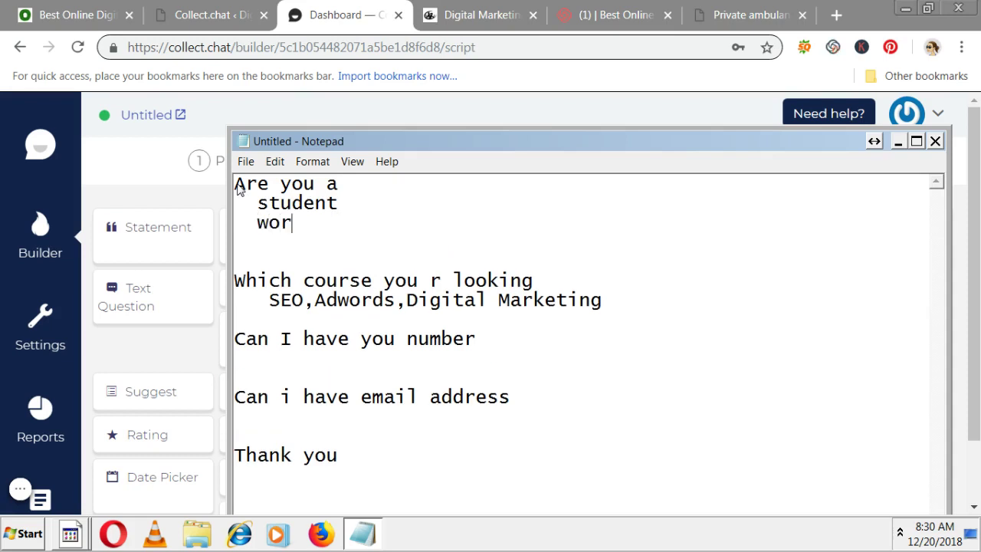
text(king prof)
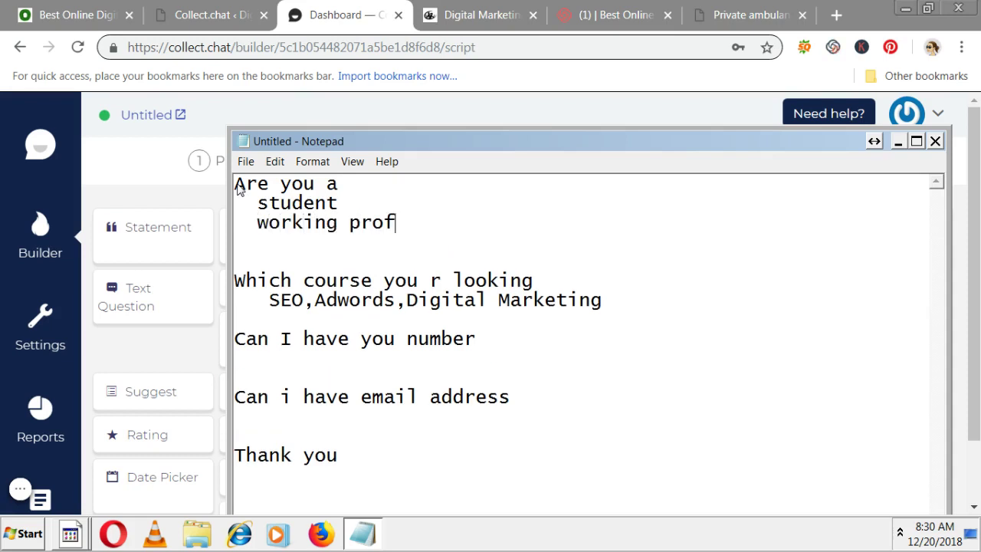
text(essions)
key(BackSpace)
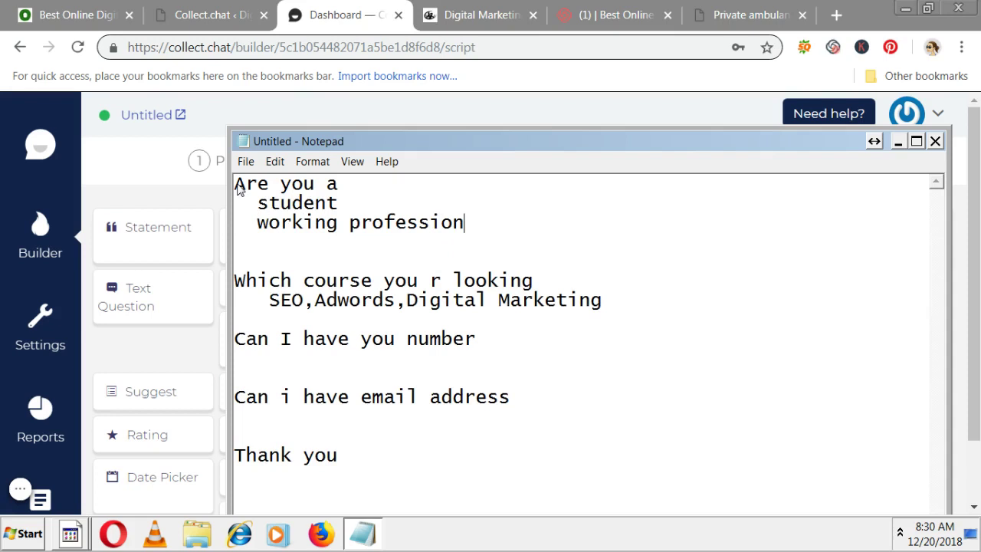
text(al)
key(Return)
text(Ent)
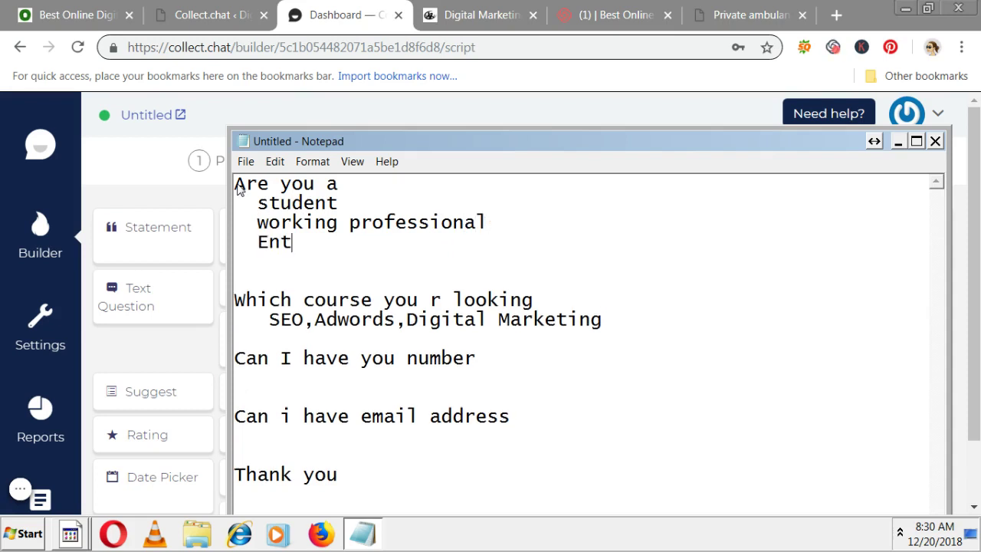
text(reprenuer)
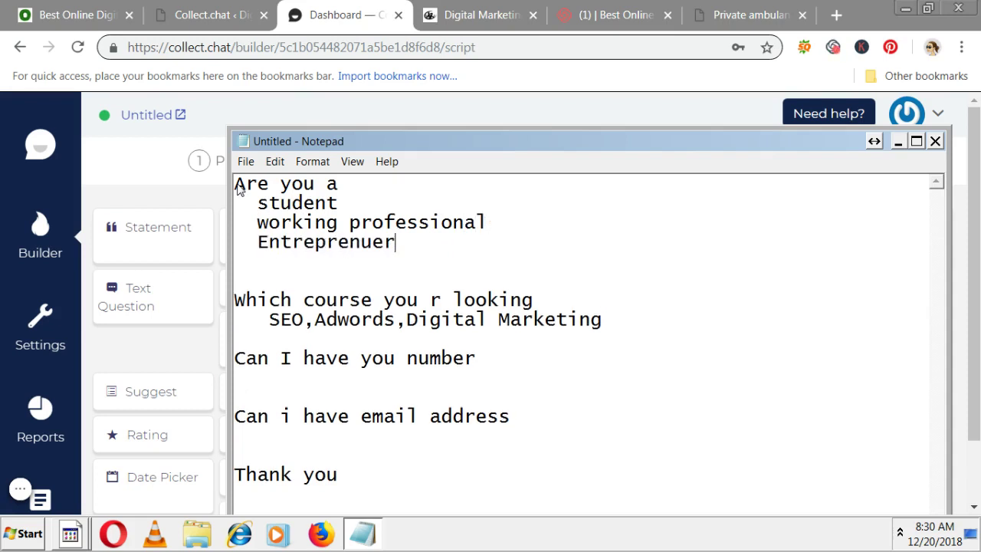
key(alt)
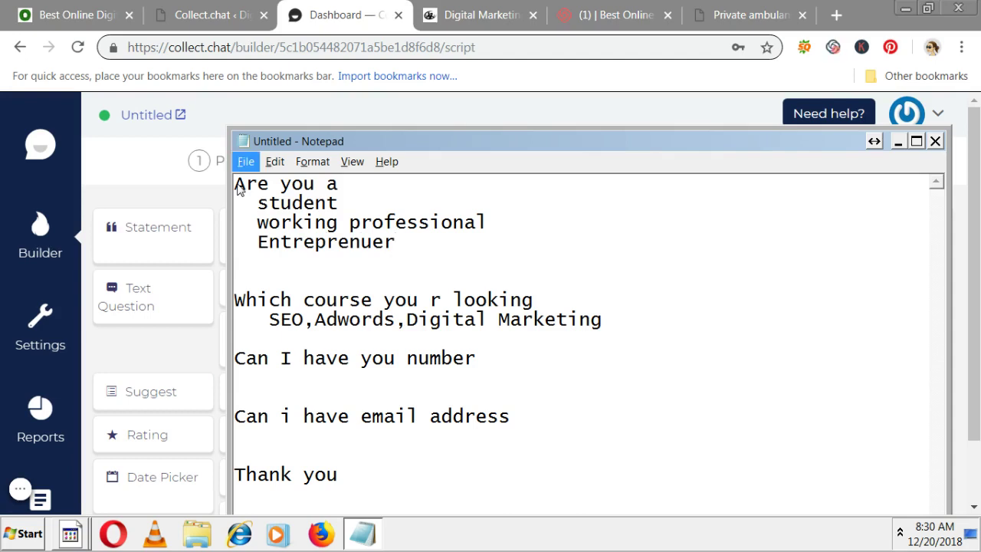
click(358, 261)
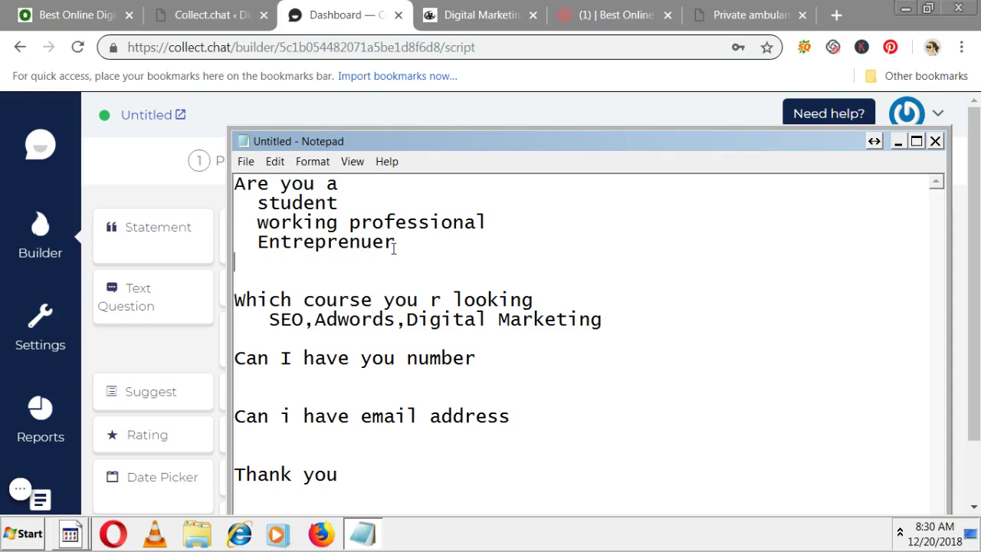
- Delete the 'What are you looking for?' question and place a Multi Choice block above 'Thank you!'
click(898, 142)
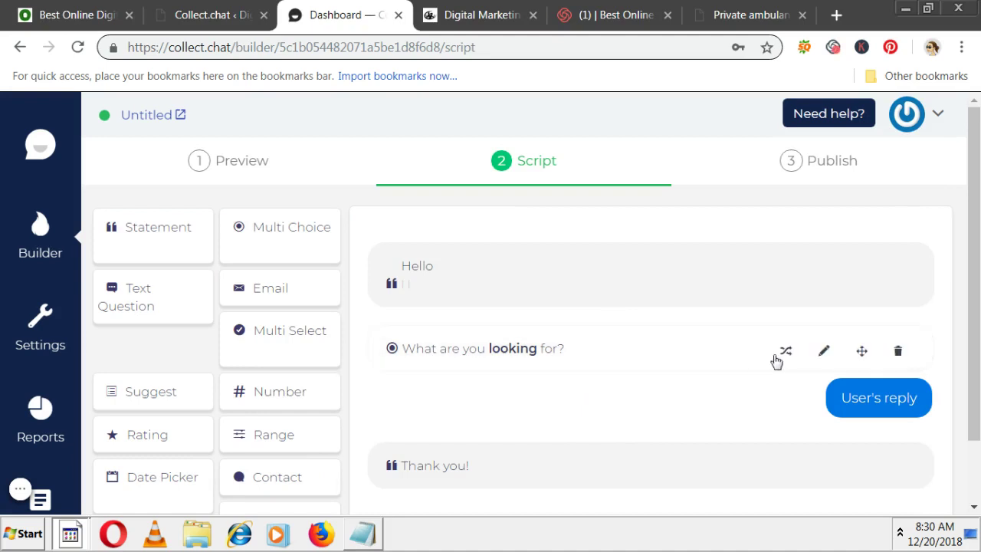
click(901, 352)
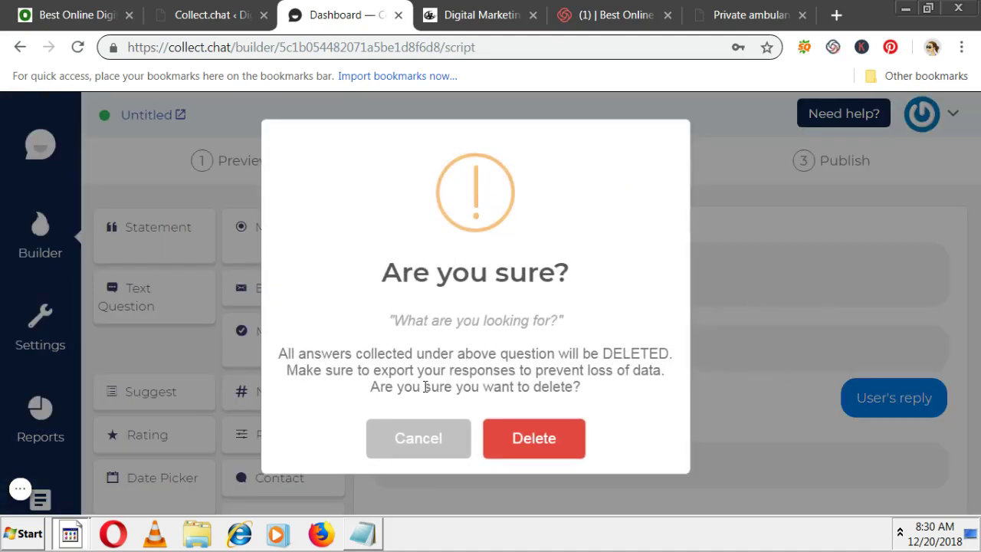
click(557, 438)
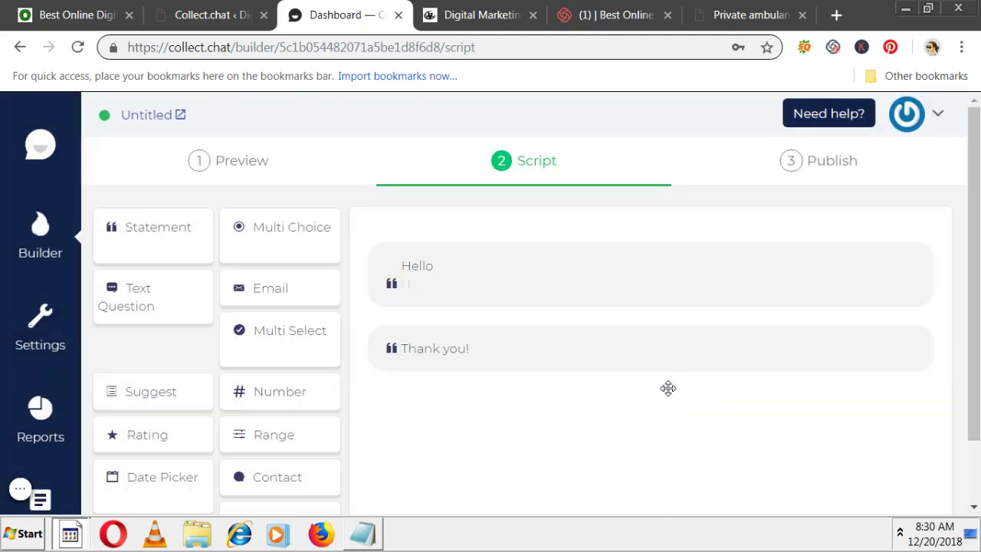
click(268, 243)
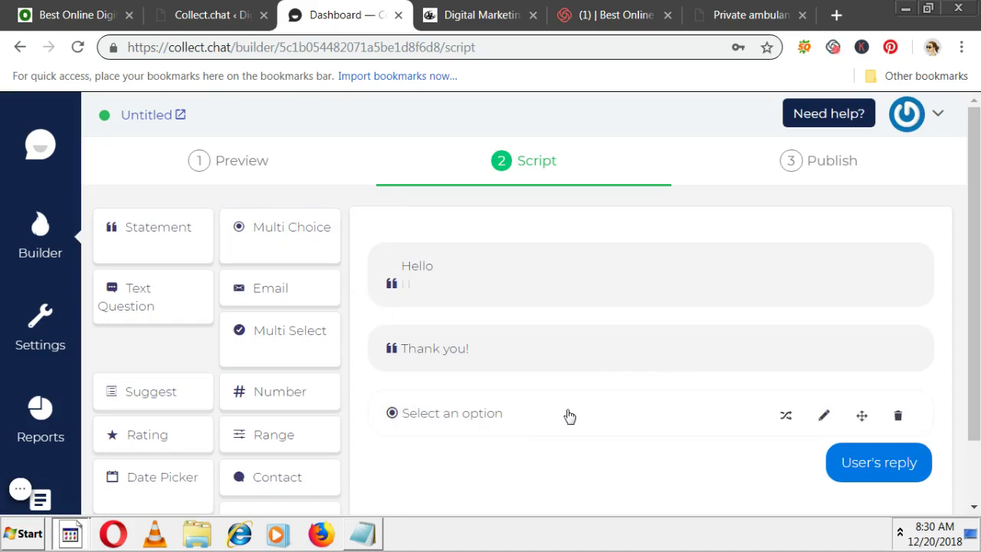
drag(865, 414, 854, 318)
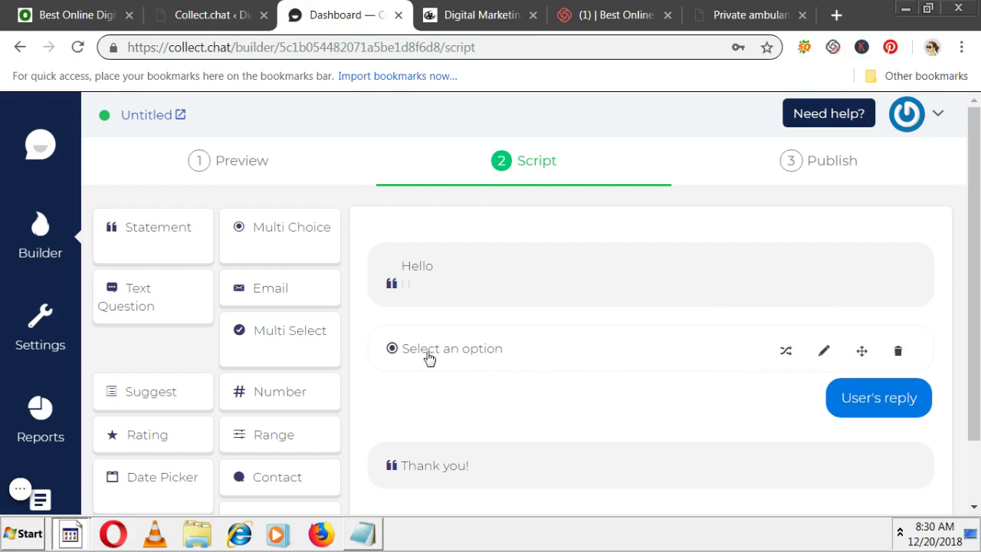
- Change the multi-choice question's chat message to 'Are you a', following the Notepad draft
click(824, 361)
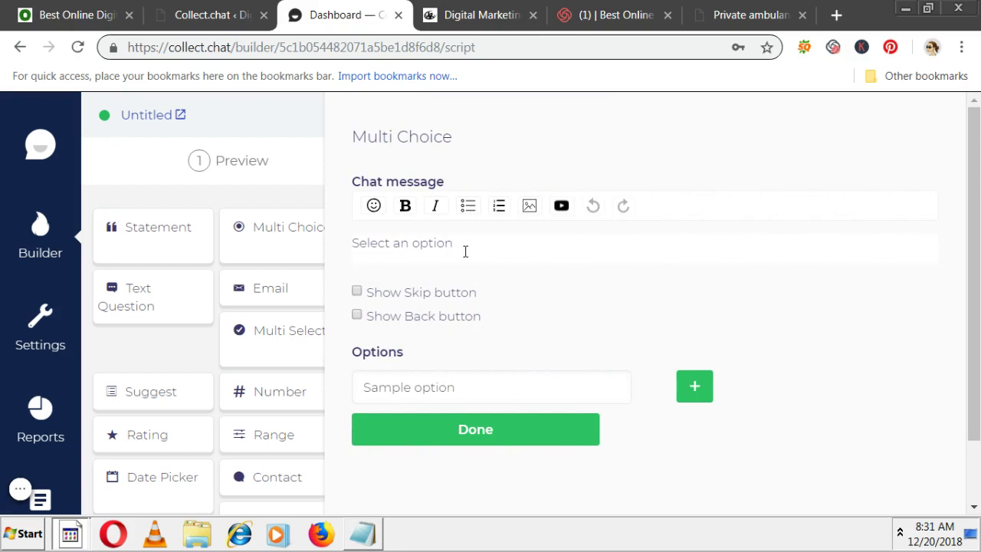
click(363, 534)
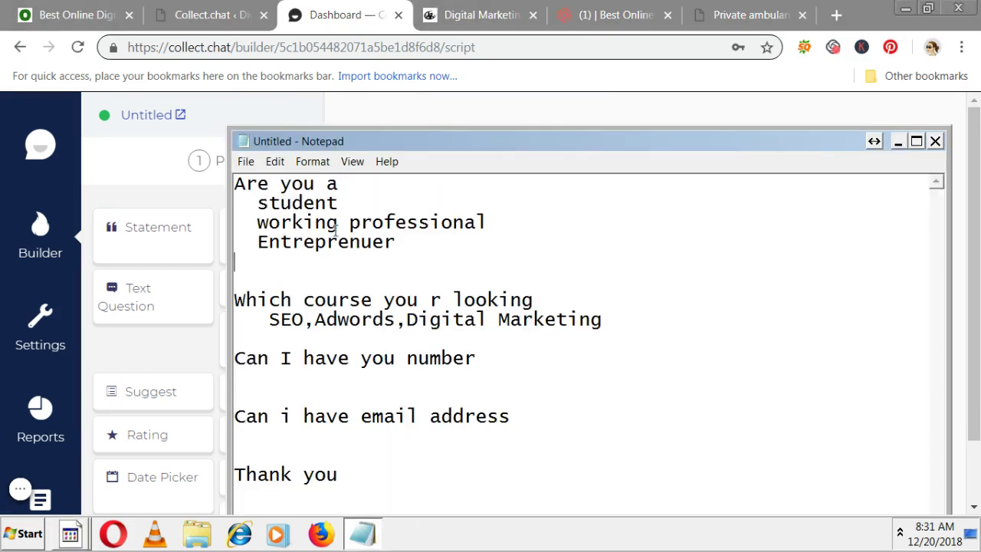
drag(358, 184, 235, 175)
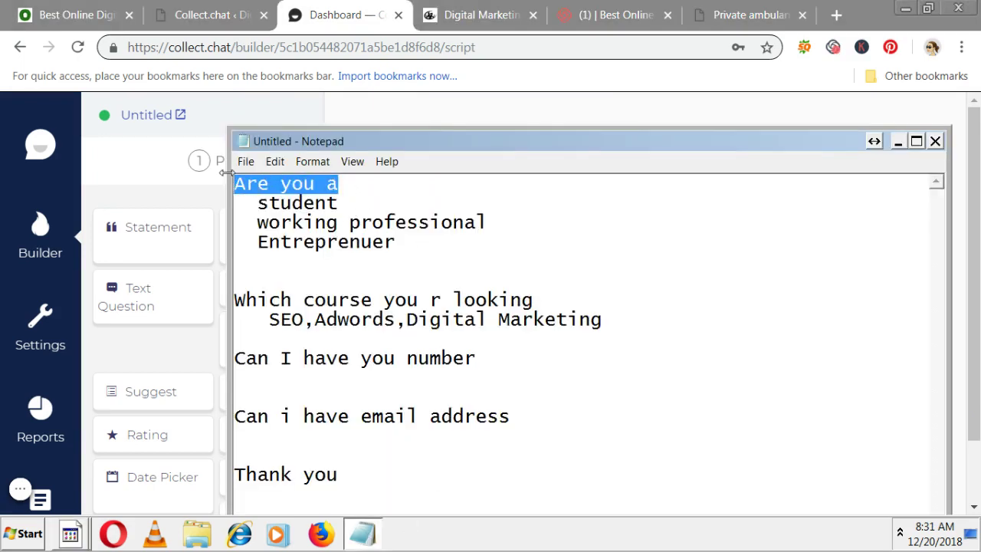
key(alt+Tab)
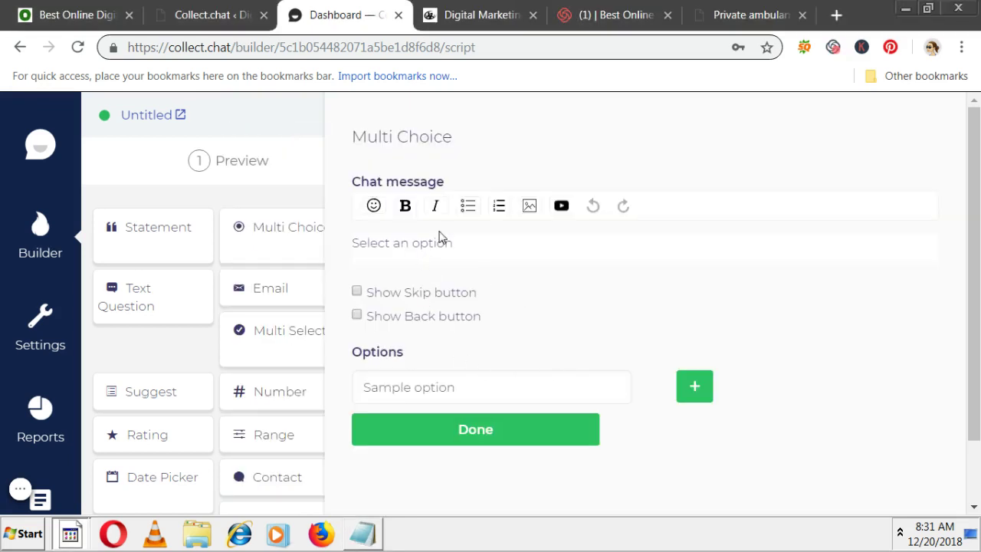
drag(506, 243, 345, 251)
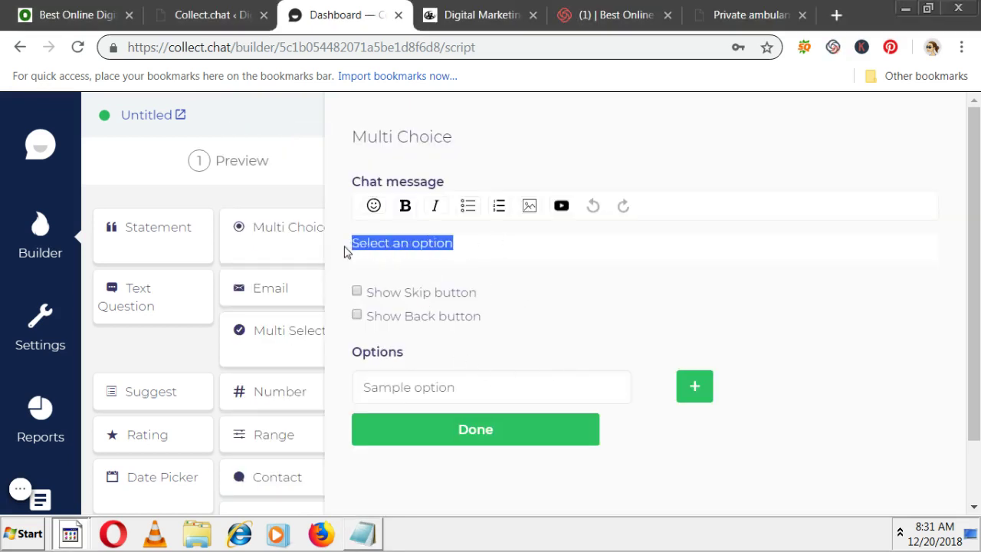
text(Are you a)
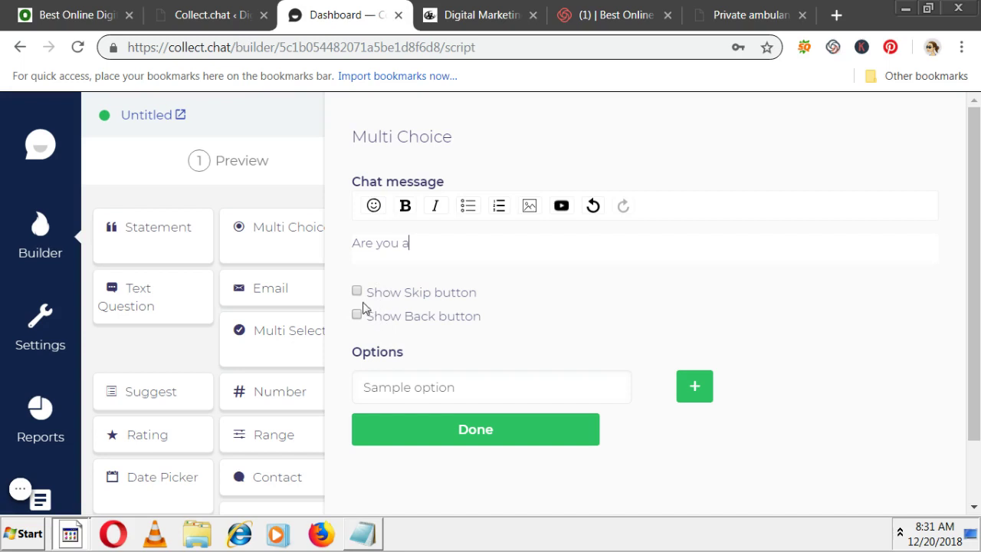
- Enter answers Student and Working Professional, and add a third answer row
click(407, 388)
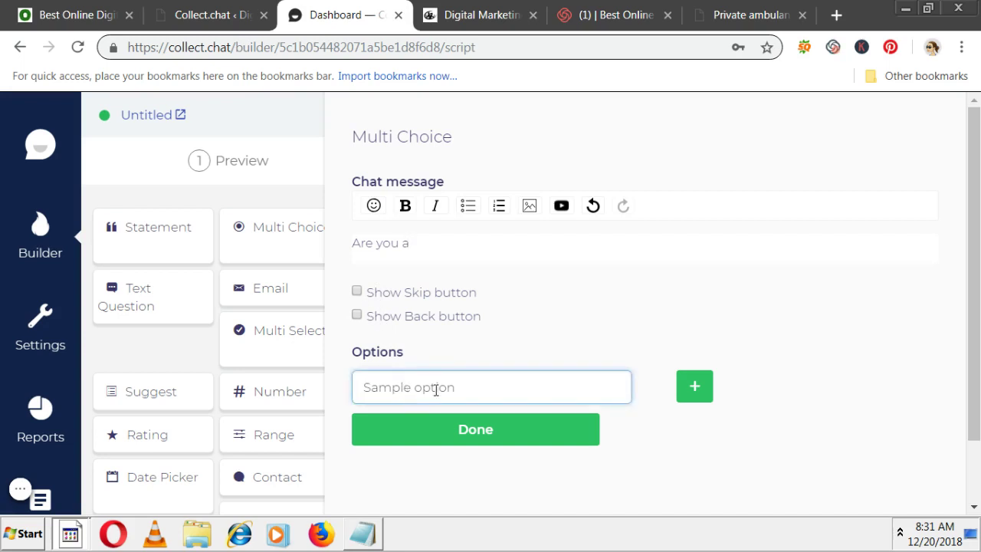
drag(472, 388, 314, 388)
text(Stu)
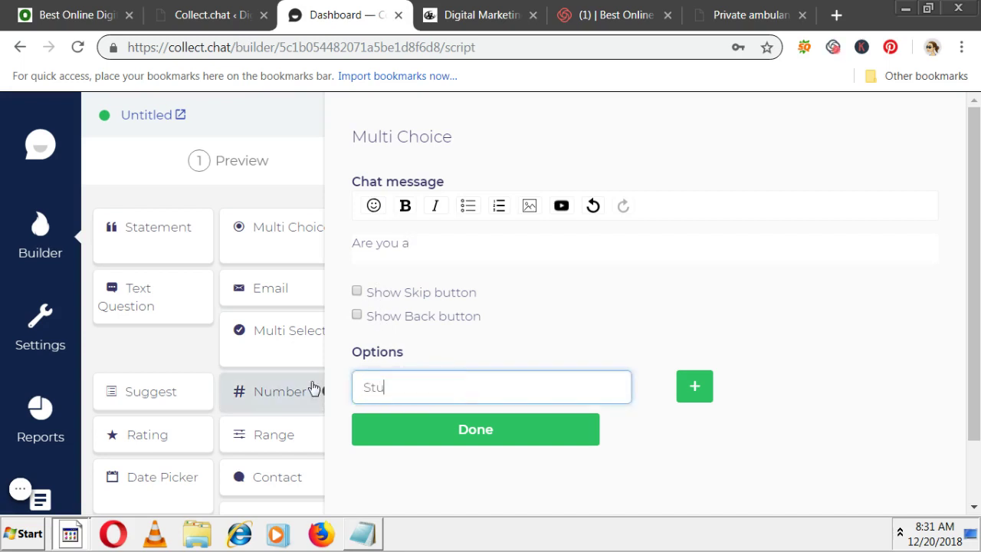
text(dent)
click(687, 396)
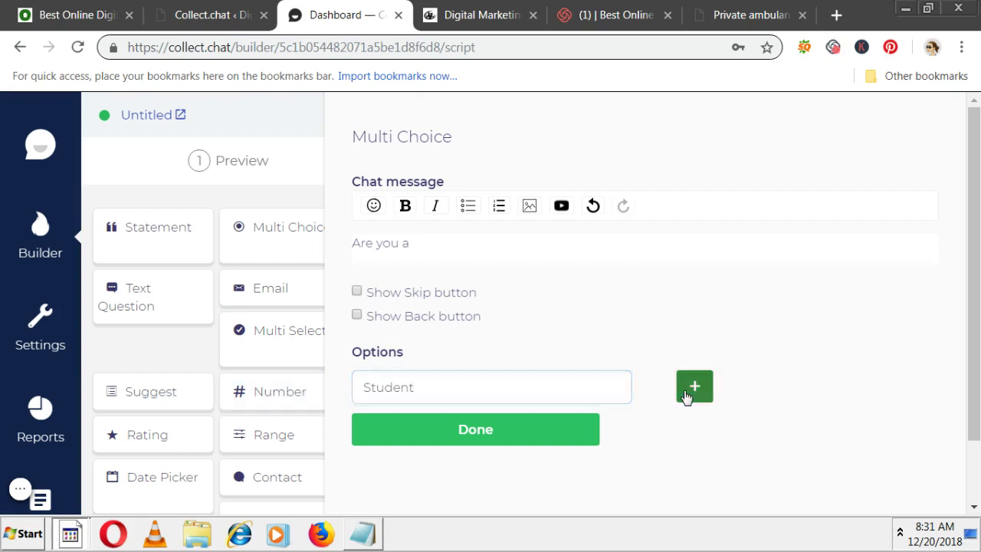
click(476, 436)
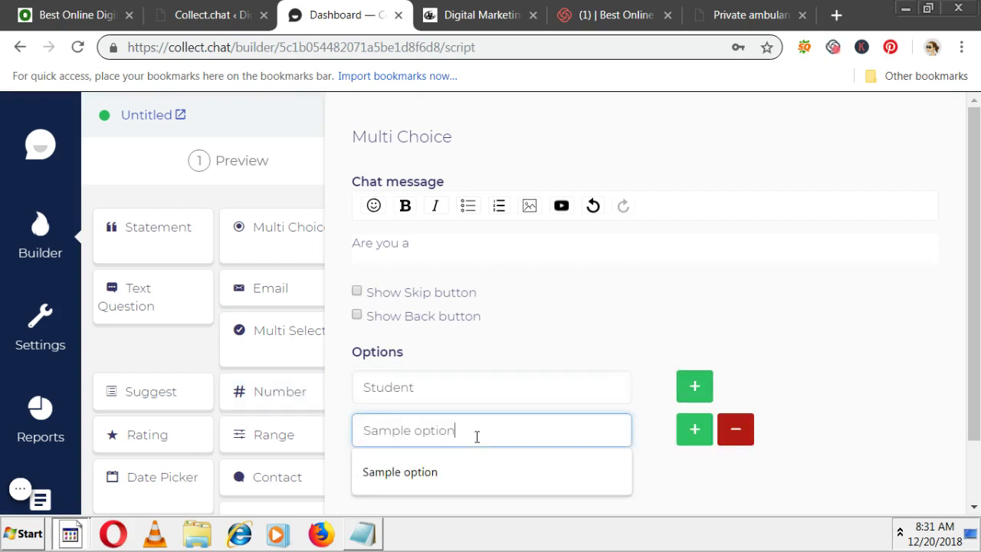
key(ctrl+a)
text(Wo)
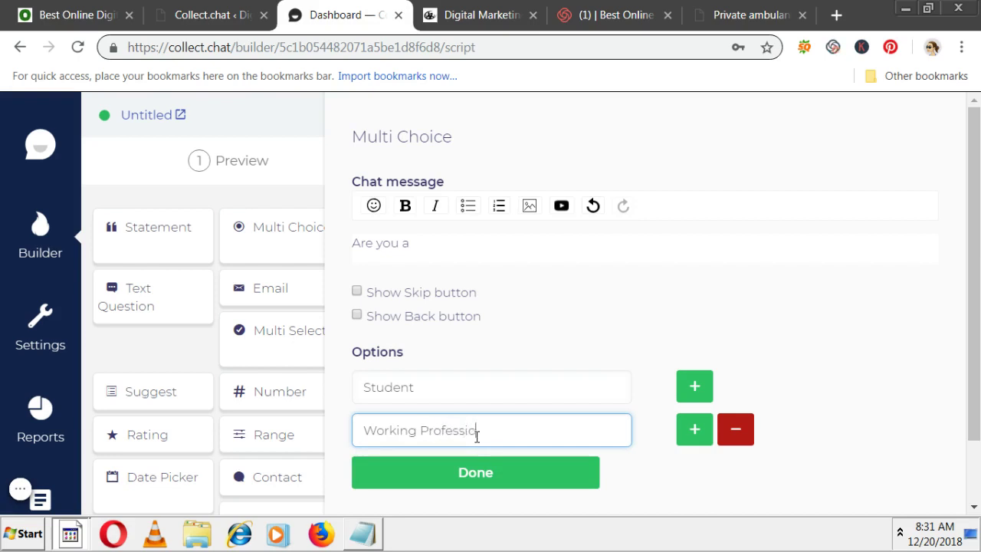
click(692, 439)
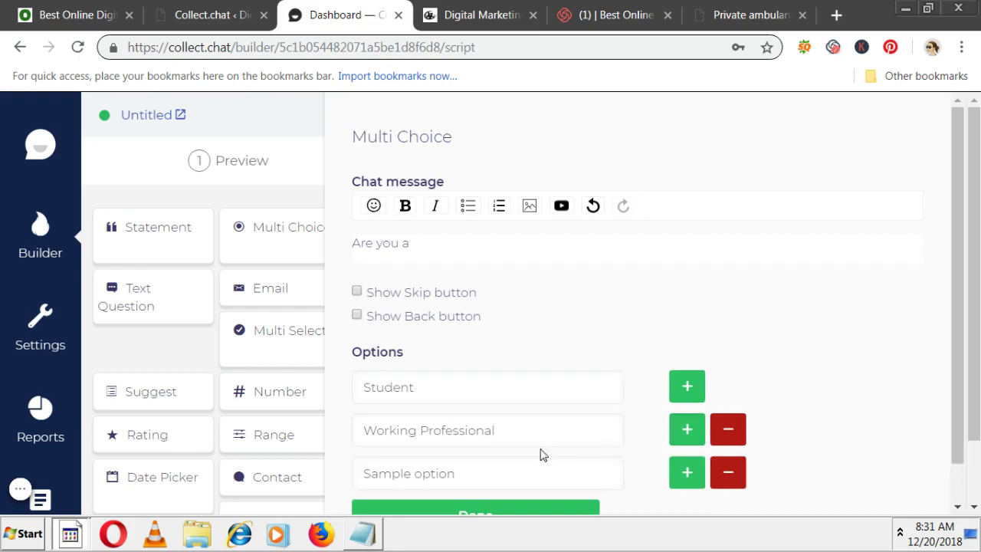